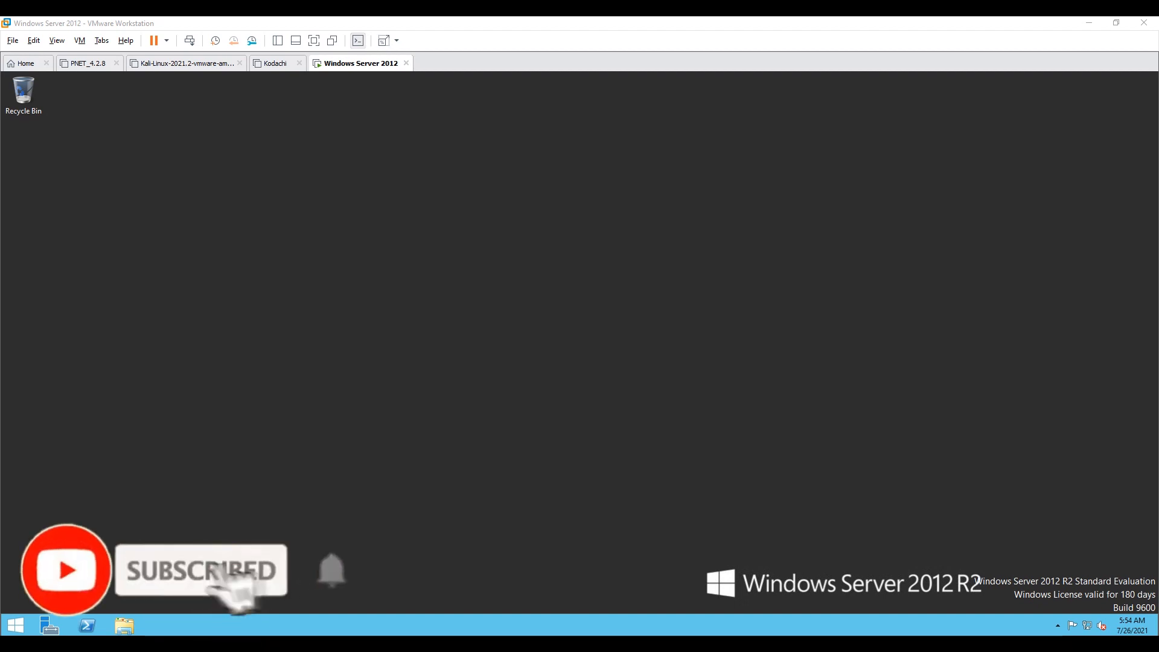
# Step: Open Server Manager and try to start the Add Roles and Features wizard, dismissing the inventory notice
pyautogui.click(51, 626)
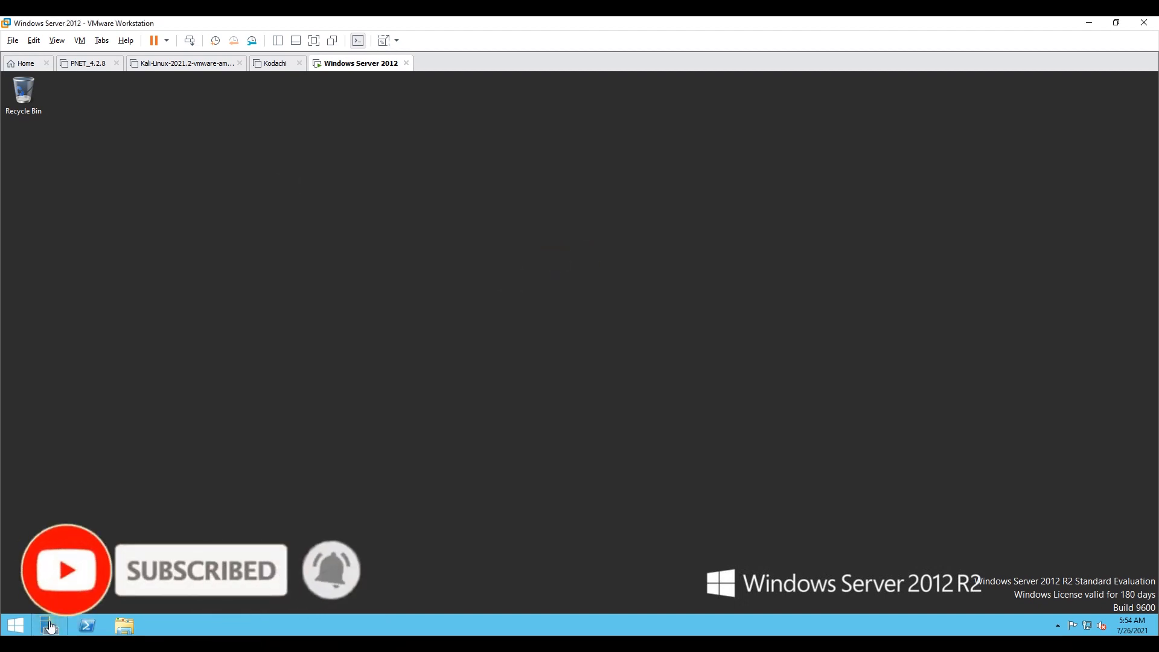
pyautogui.click(50, 626)
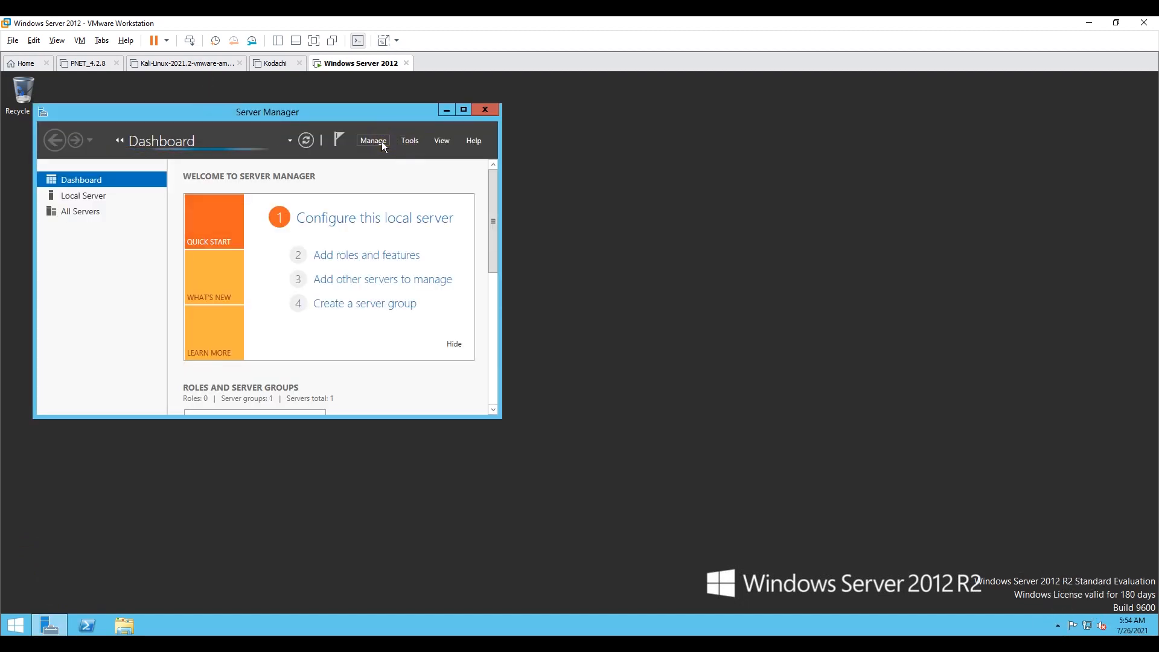
pyautogui.click(381, 141)
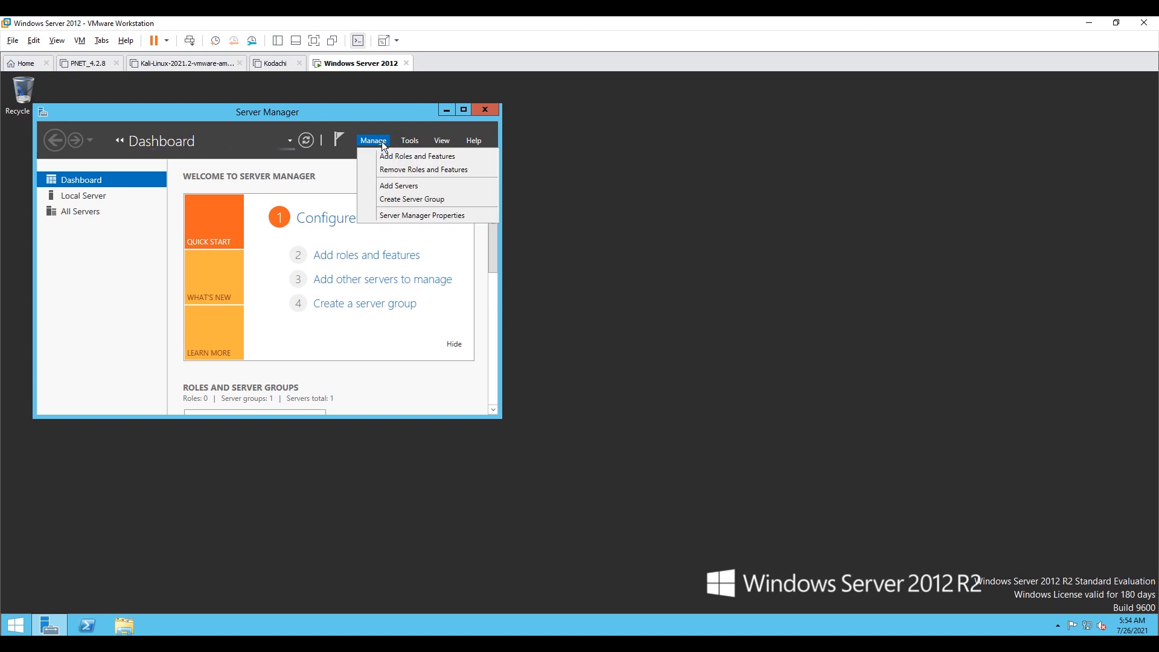
pyautogui.click(415, 158)
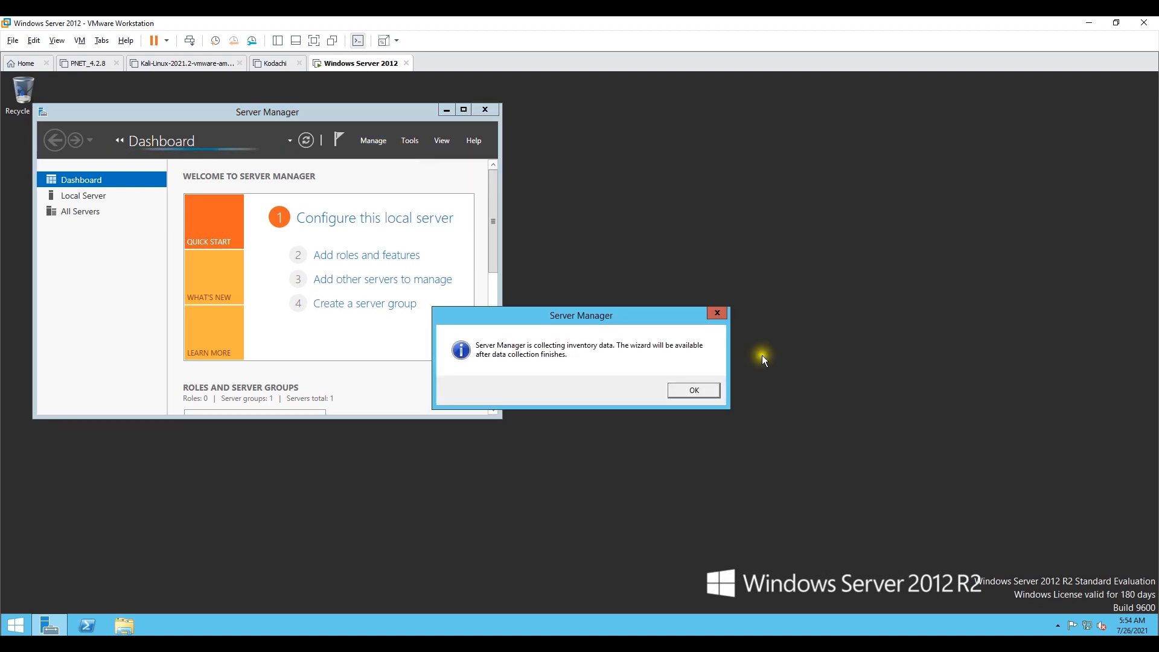
pyautogui.click(700, 389)
# Step: Launch the Add Roles and Features wizard and proceed with role-based installation on the local server
pyautogui.moveTo(181, 115); pyautogui.dragTo(519, 126)
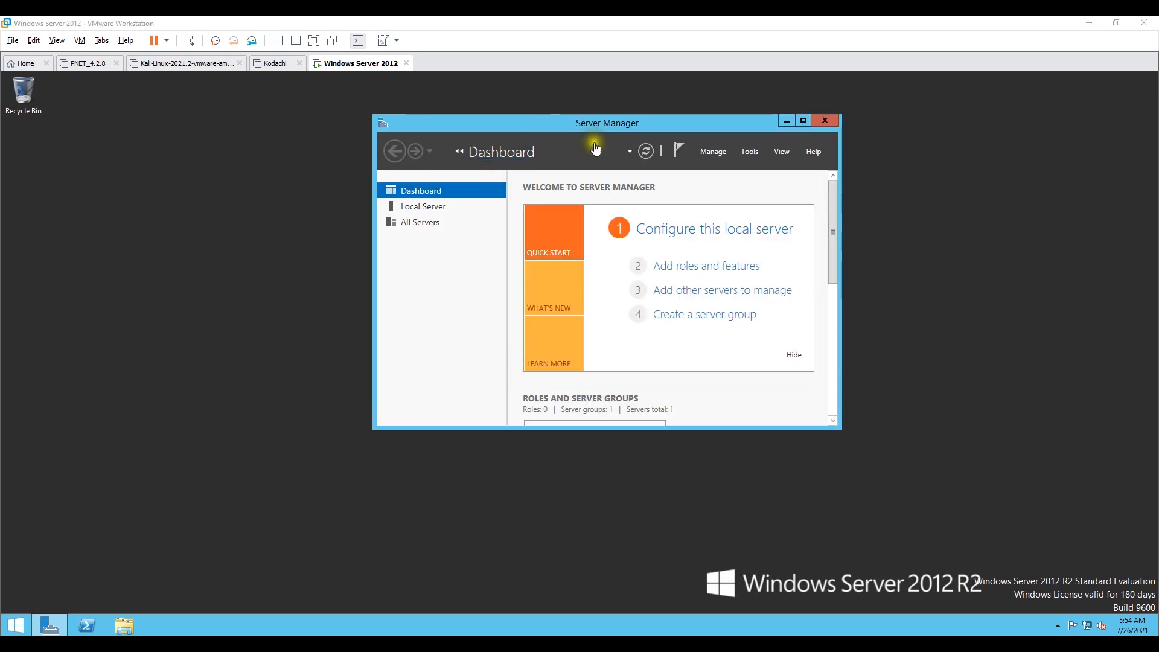
pyautogui.click(713, 153)
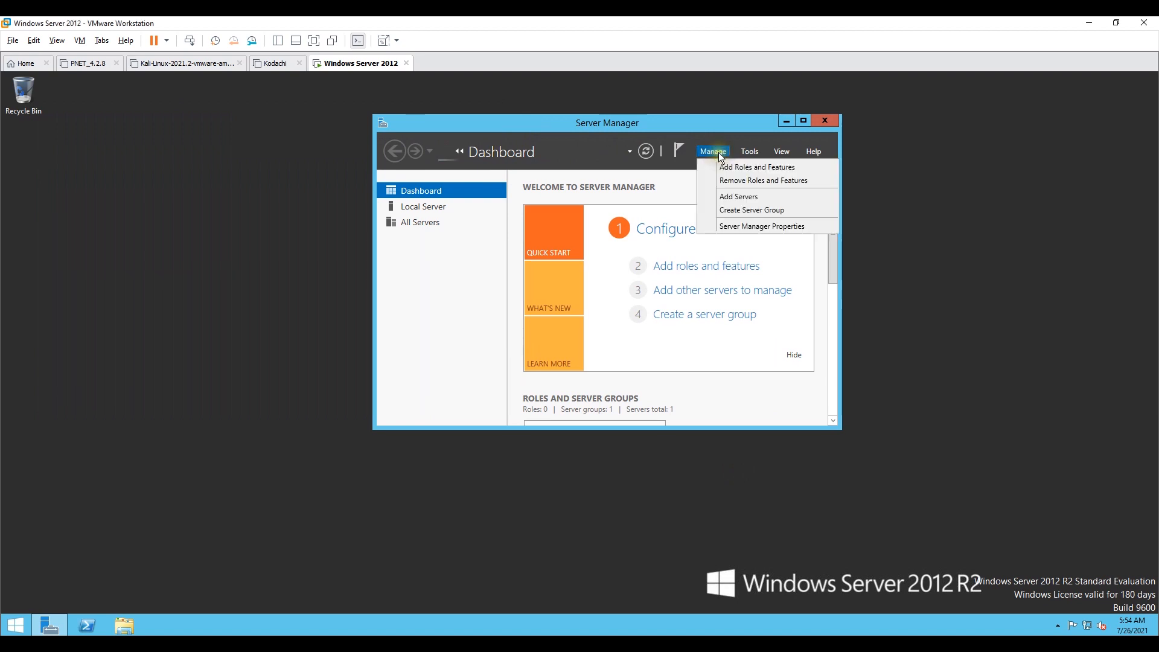
pyautogui.click(719, 168)
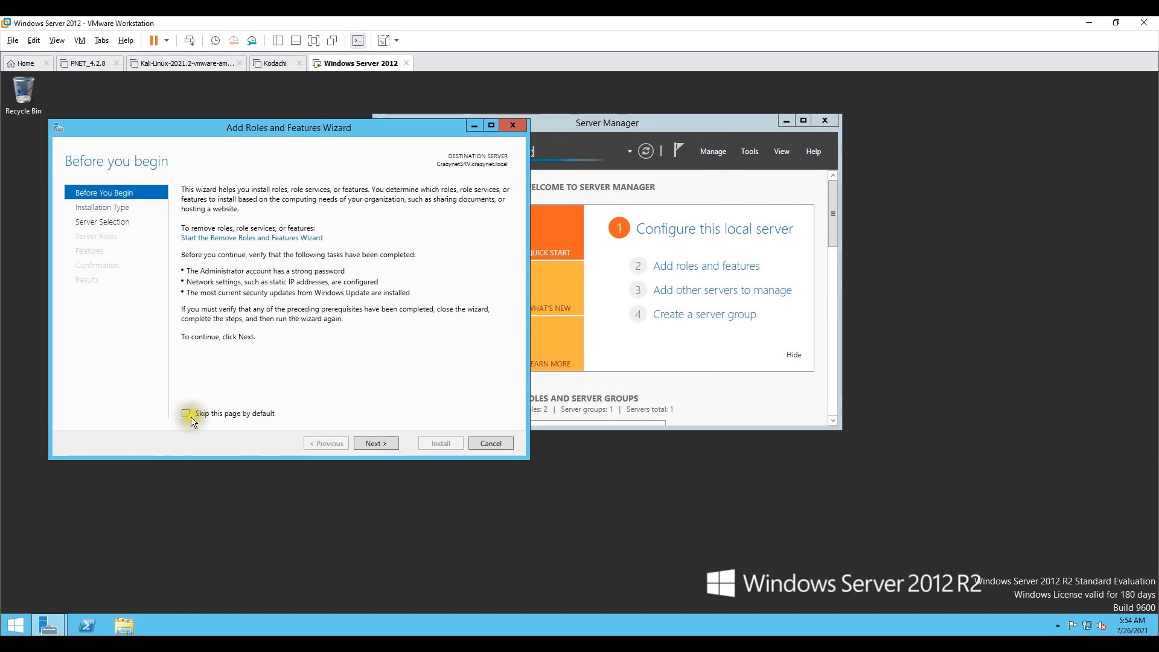
pyautogui.click(389, 442)
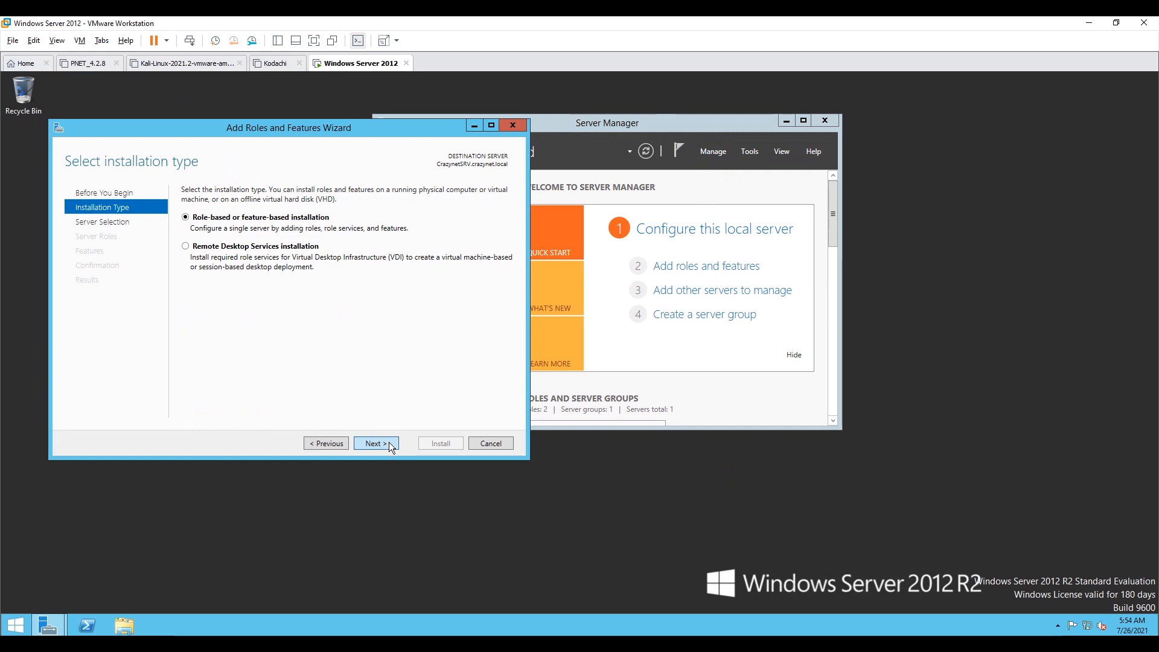
pyautogui.click(389, 443)
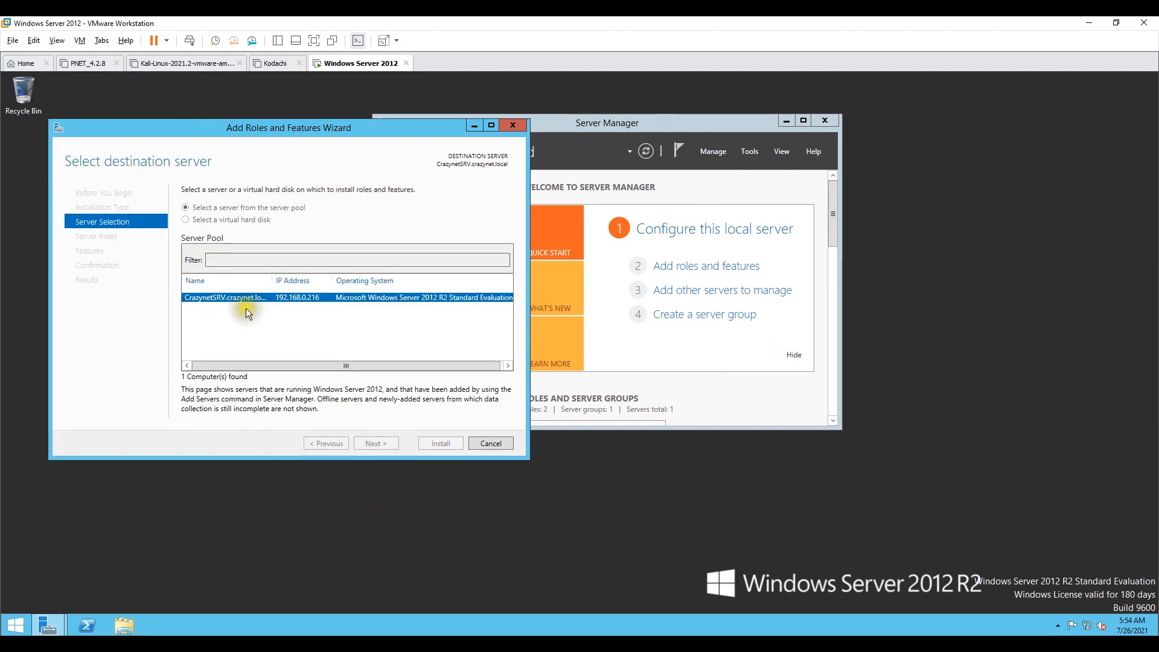
pyautogui.click(376, 442)
# Step: Select the Remote Access server role
pyautogui.scroll(-2, 338, 371)
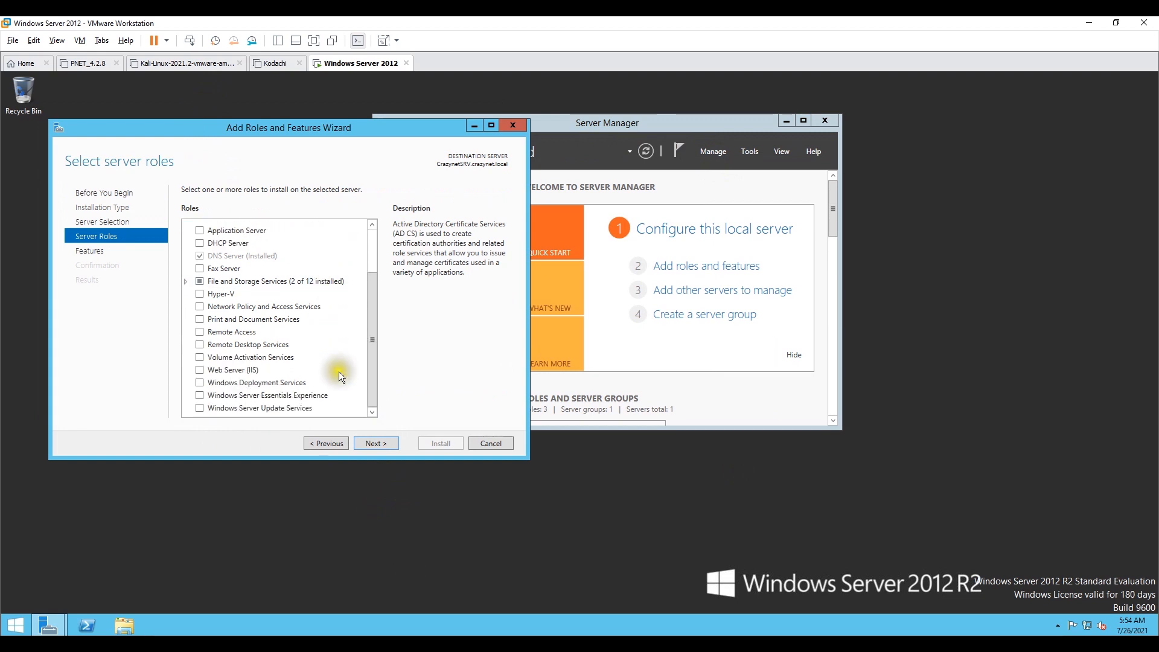
pyautogui.click(200, 333)
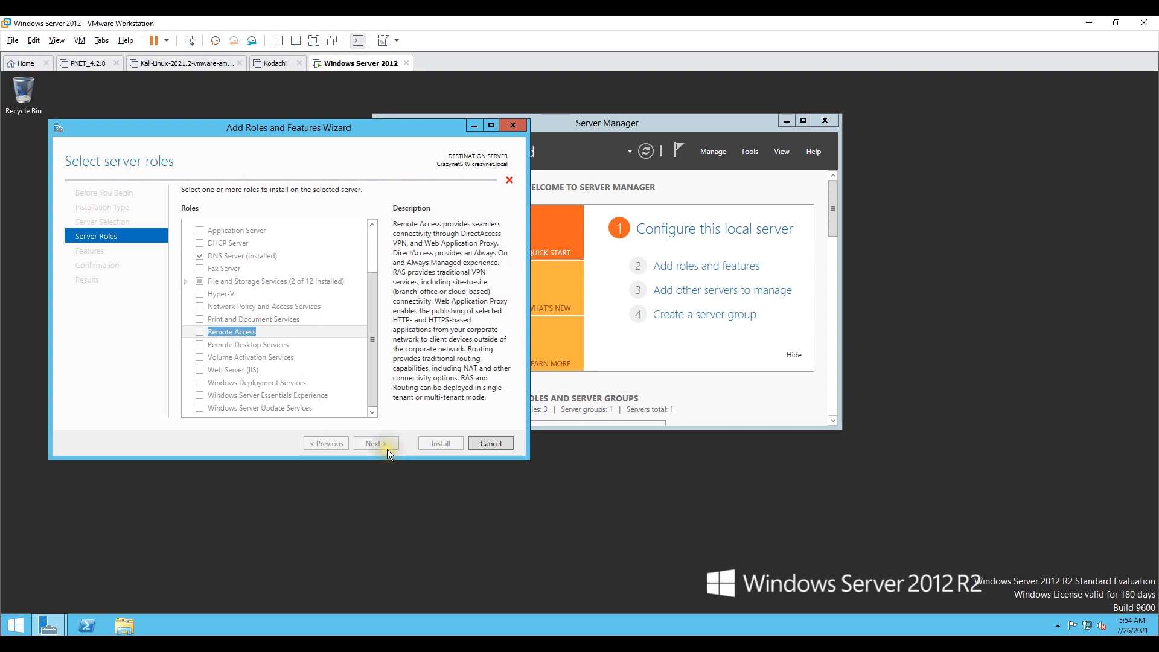
pyautogui.moveTo(257, 127); pyautogui.dragTo(380, 118)
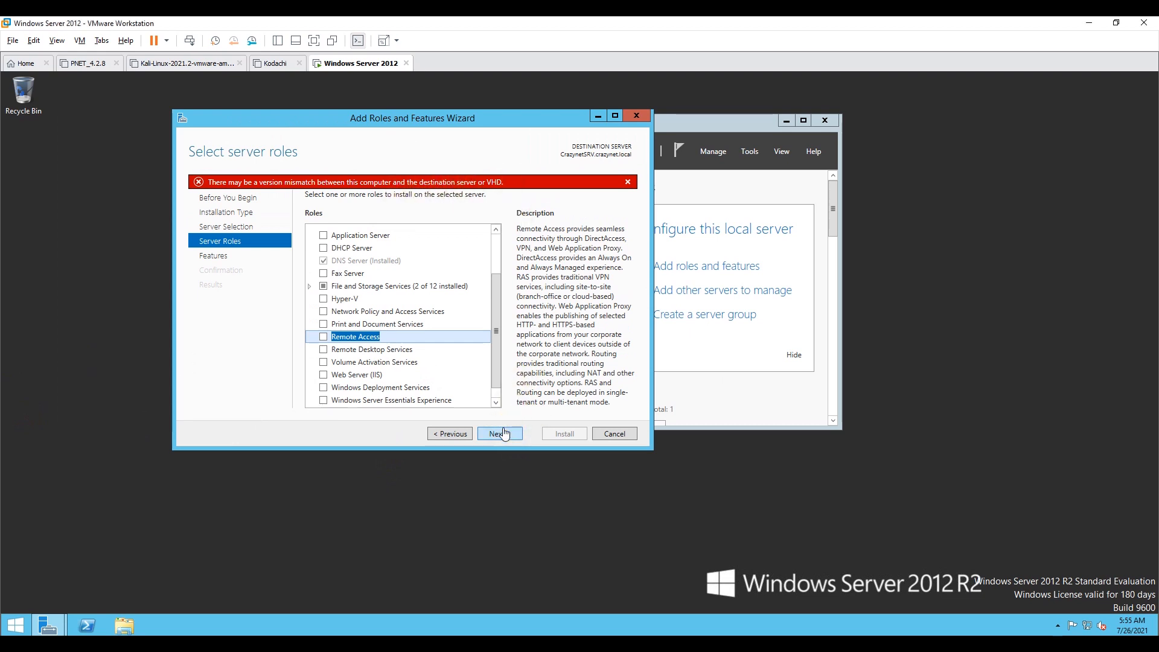
pyautogui.click(324, 336)
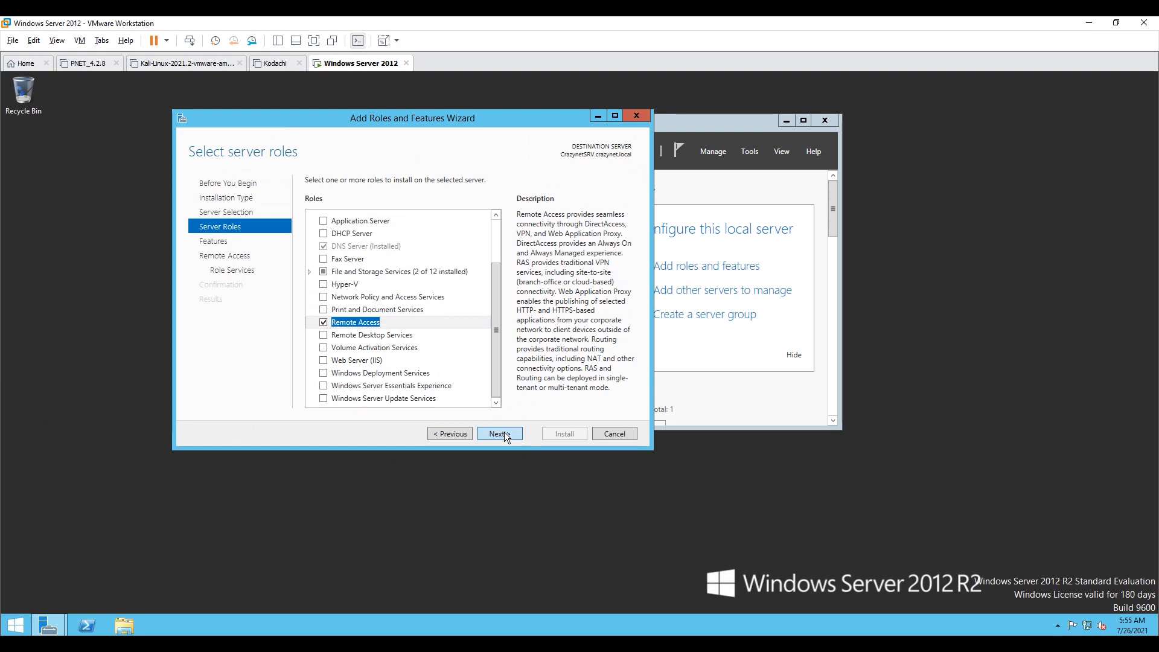
# Step: Advance past the Features and Remote Access pages without adding features
pyautogui.click(504, 432)
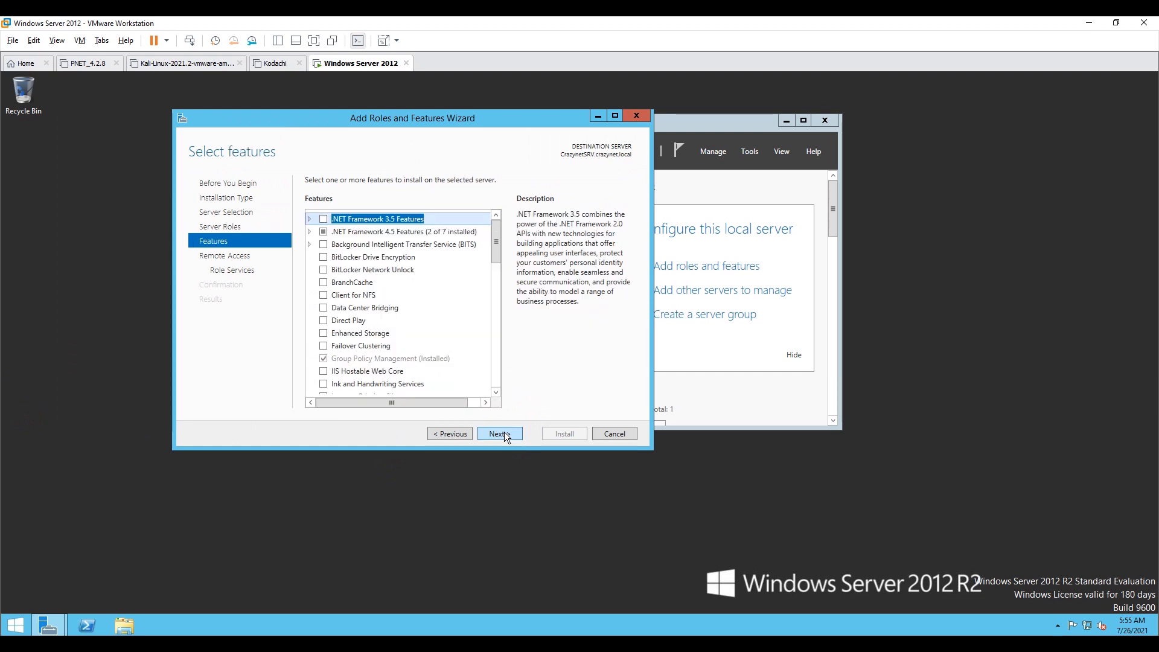
pyautogui.scroll(-9, 446, 339)
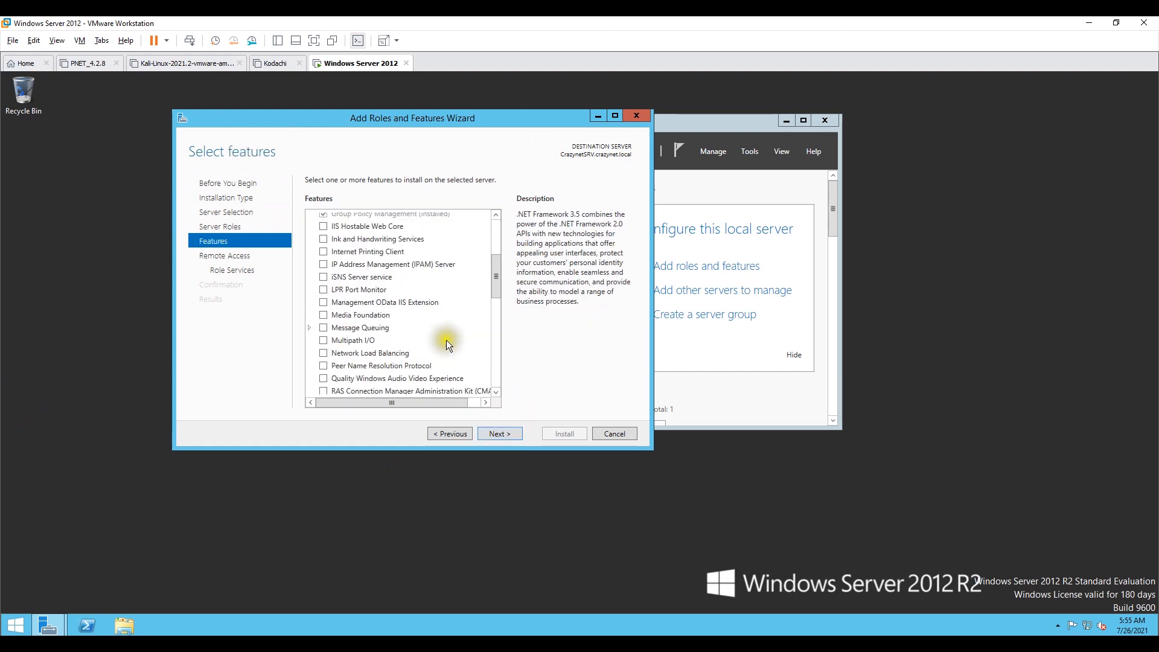
pyautogui.scroll(-4, 456, 352)
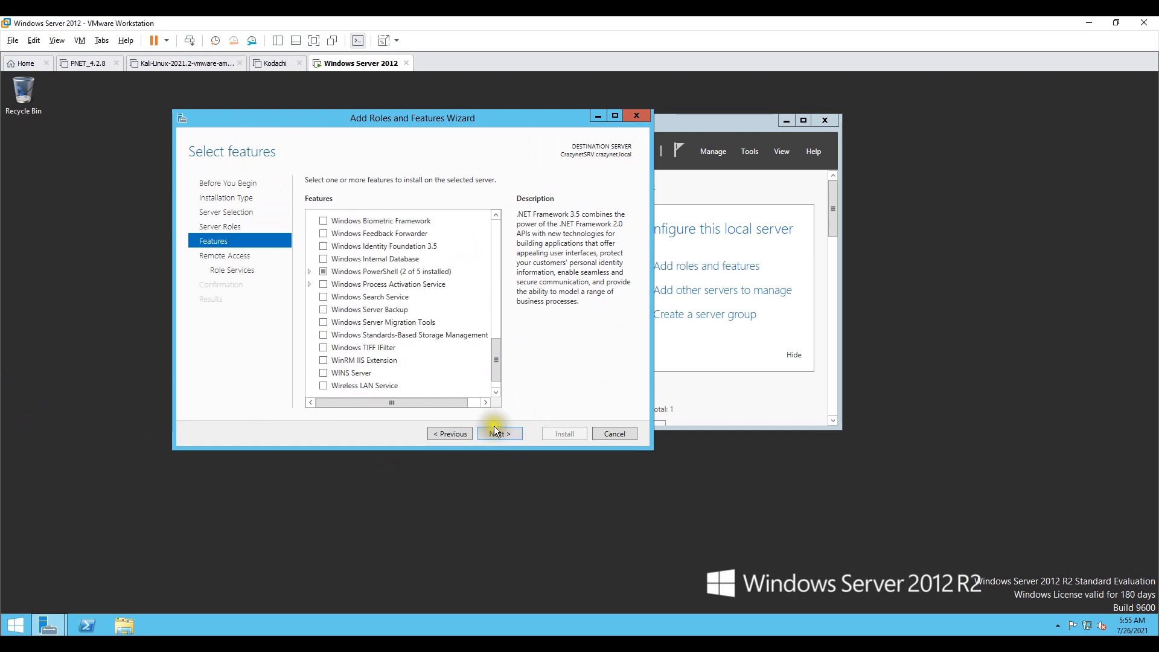
pyautogui.click(501, 432)
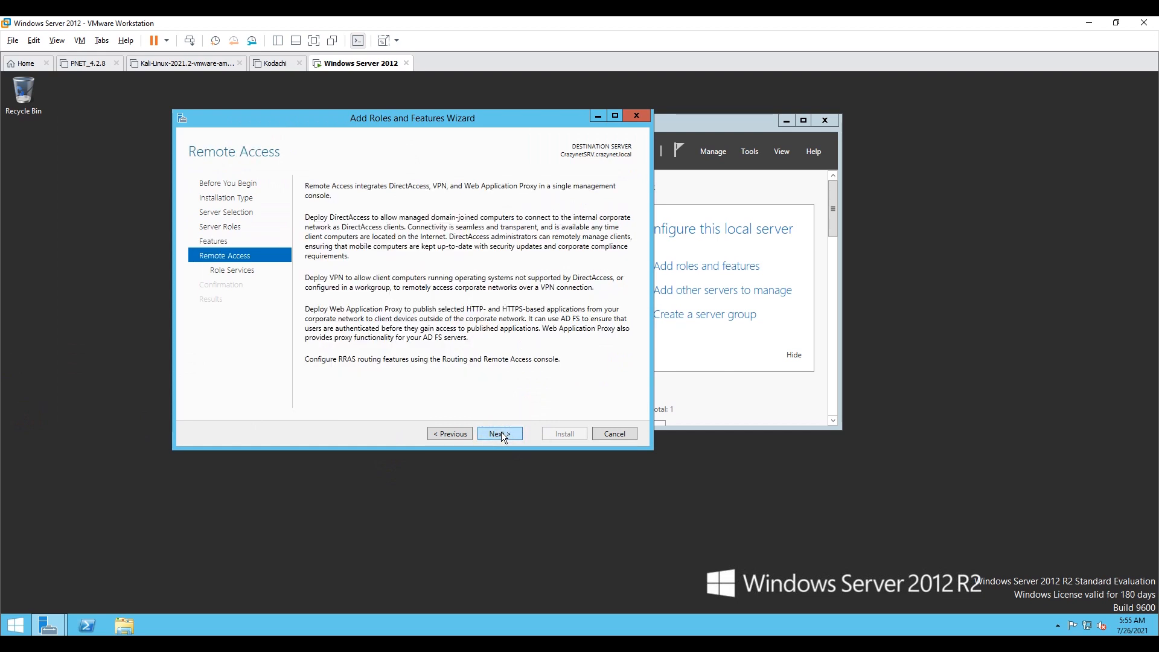
pyautogui.click(501, 432)
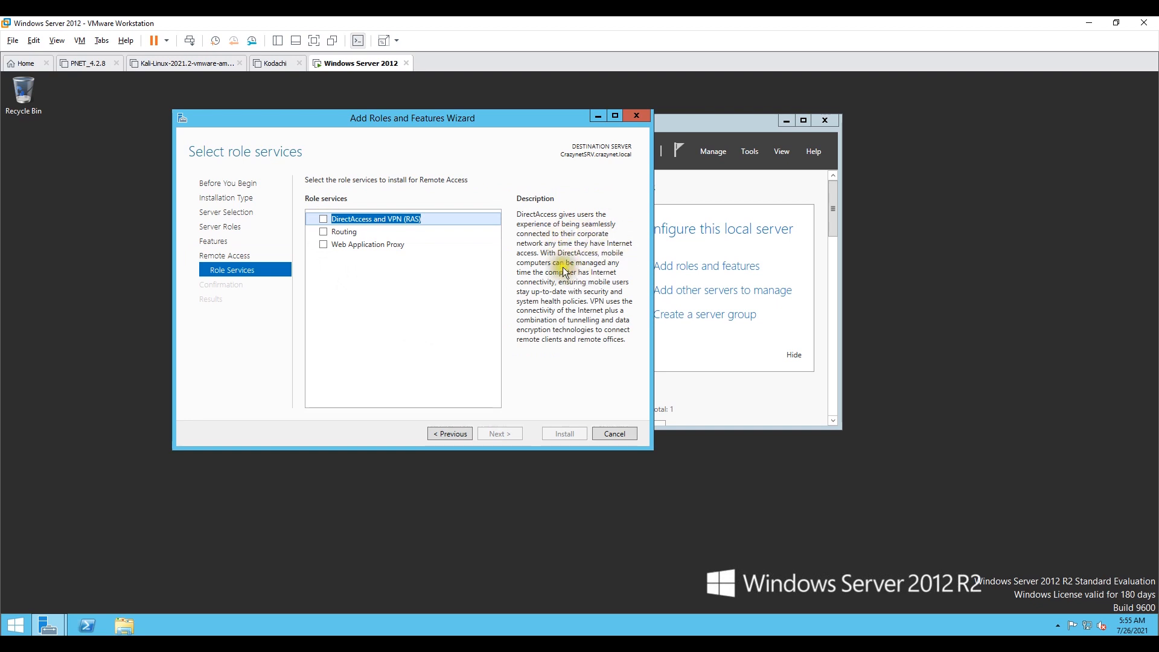
# Step: Select the Routing role service, adding its required features, and continue
pyautogui.click(325, 234)
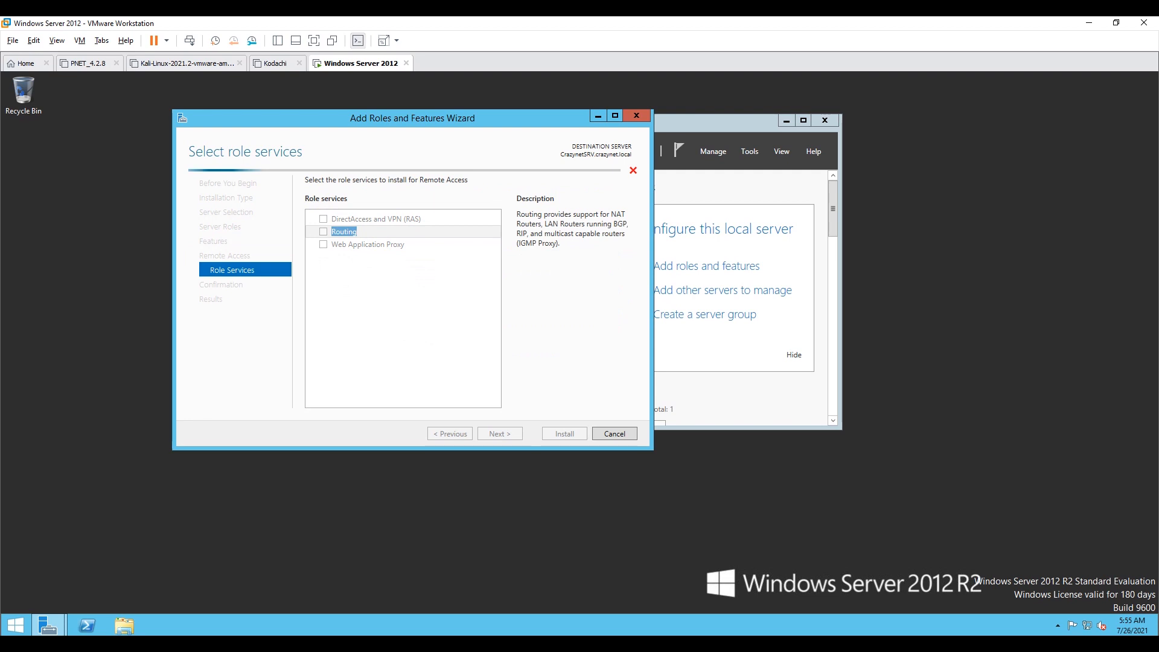
pyautogui.click(445, 379)
pyautogui.click(498, 431)
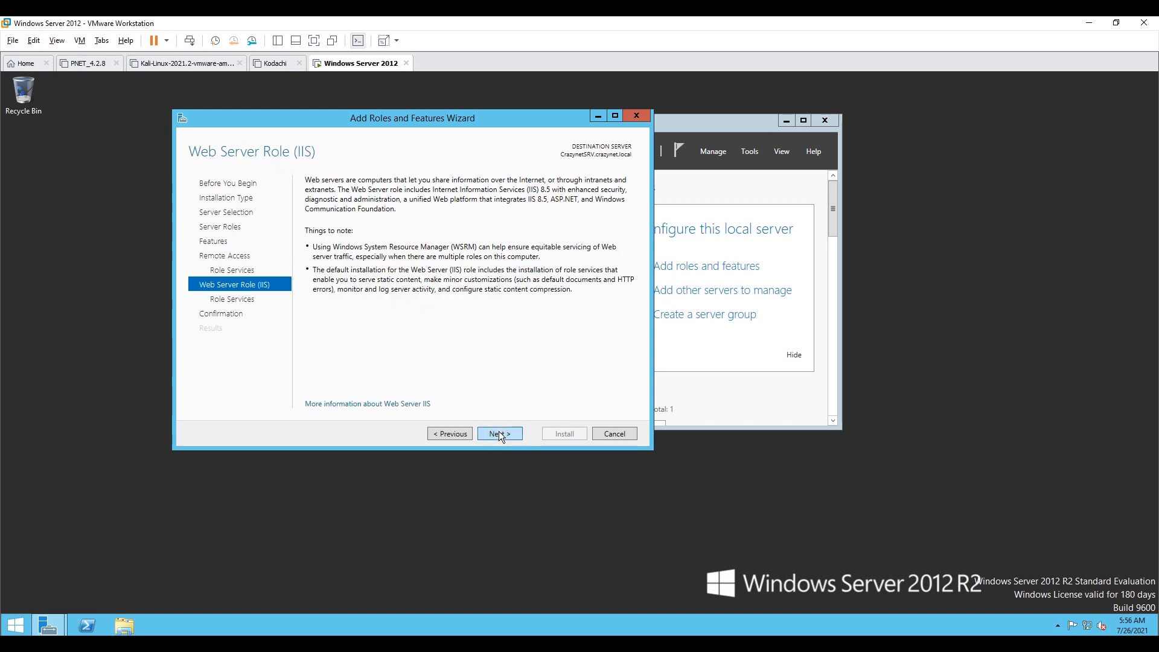
# Step: Accept the default Web Server (IIS) role services and start the installation
pyautogui.click(499, 431)
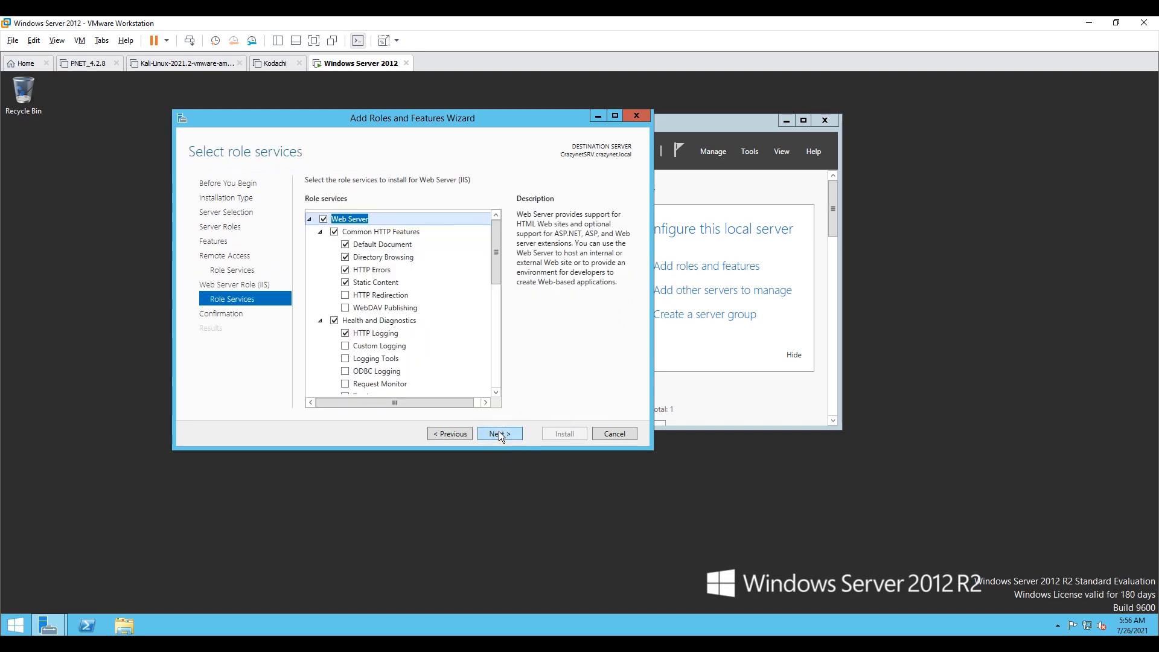
pyautogui.click(499, 431)
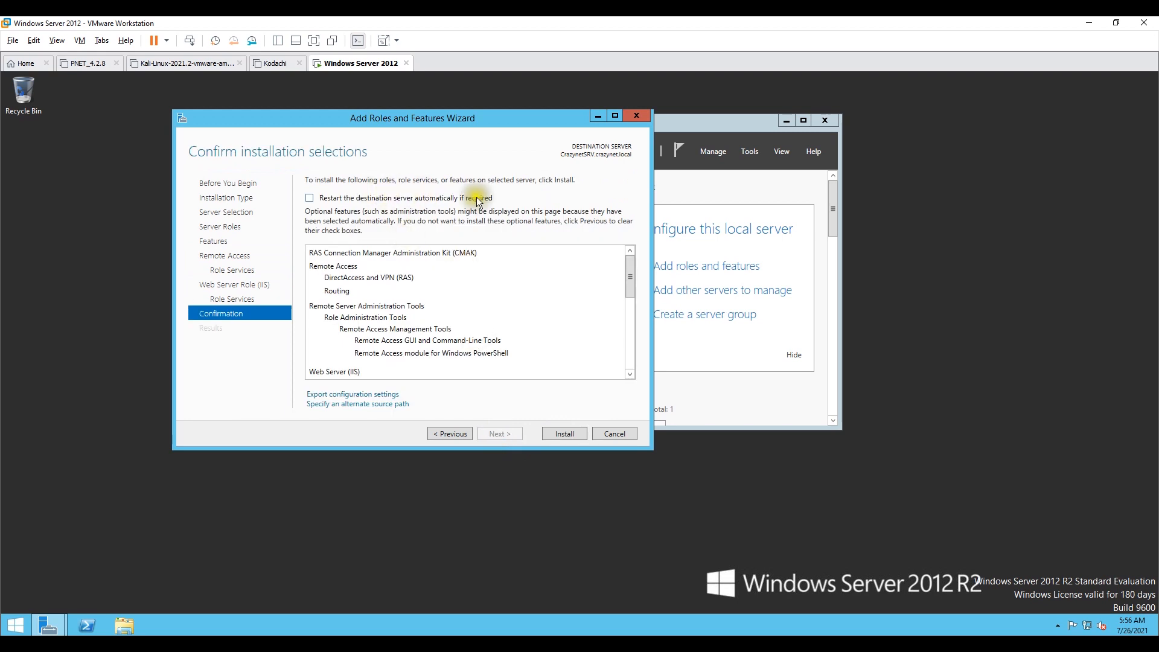
pyautogui.click(545, 432)
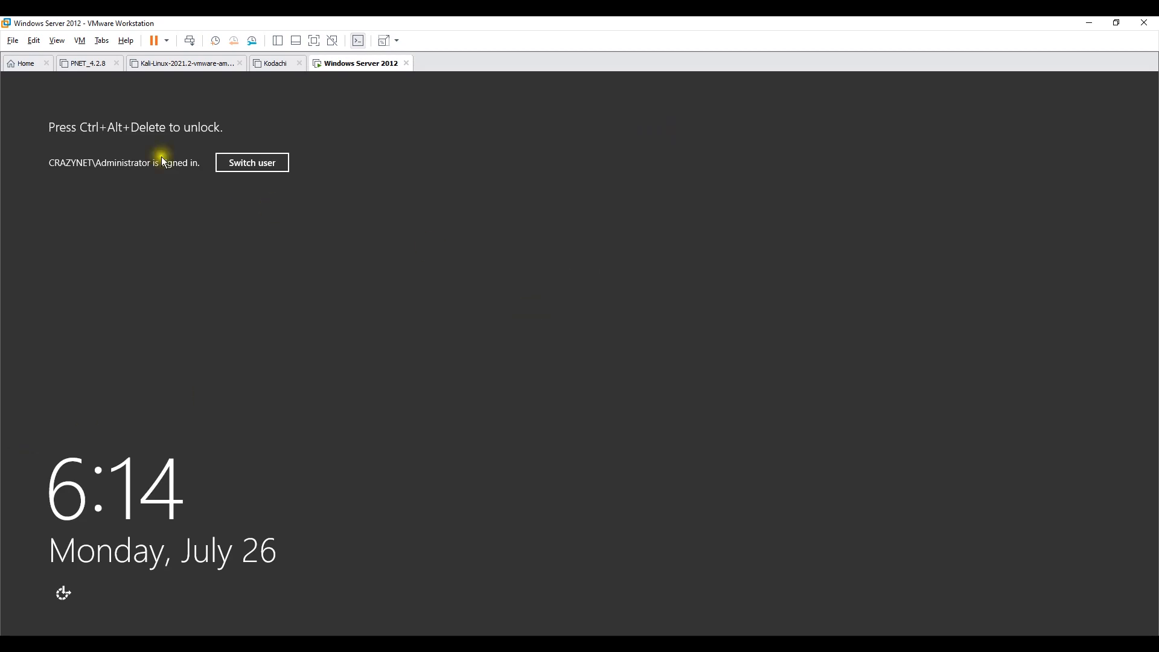
# Step: Unlock the virtual machine by entering the Administrator account password
pyautogui.click(80, 43)
pyautogui.click(131, 100)
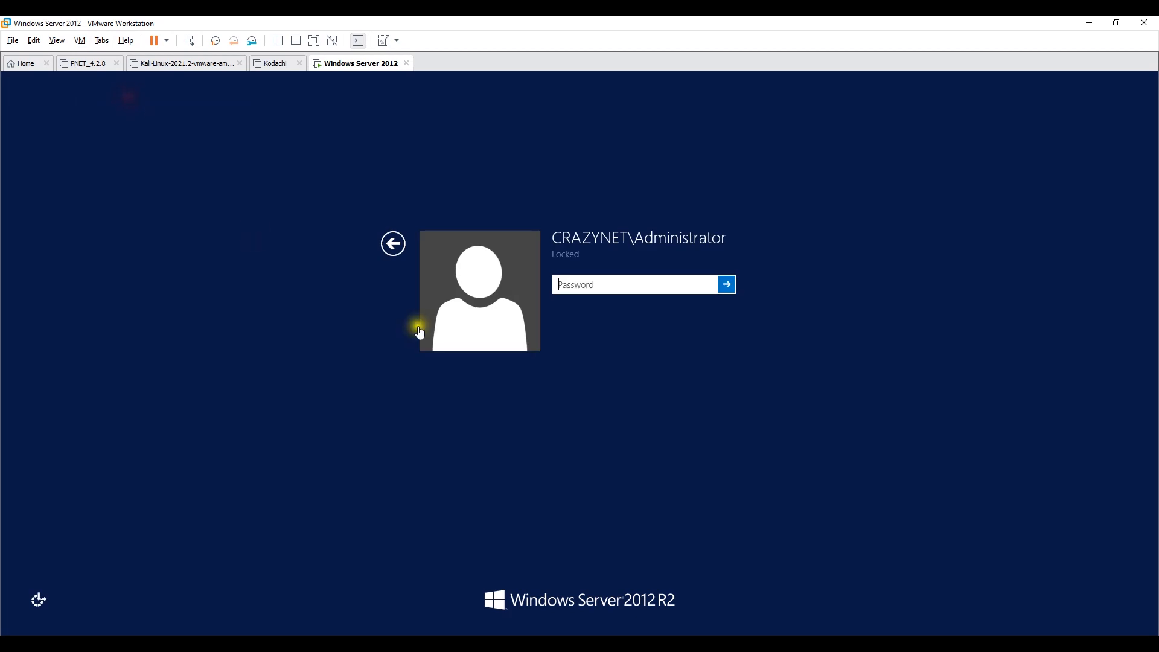
pyautogui.write('**********')
pyautogui.press('Return')
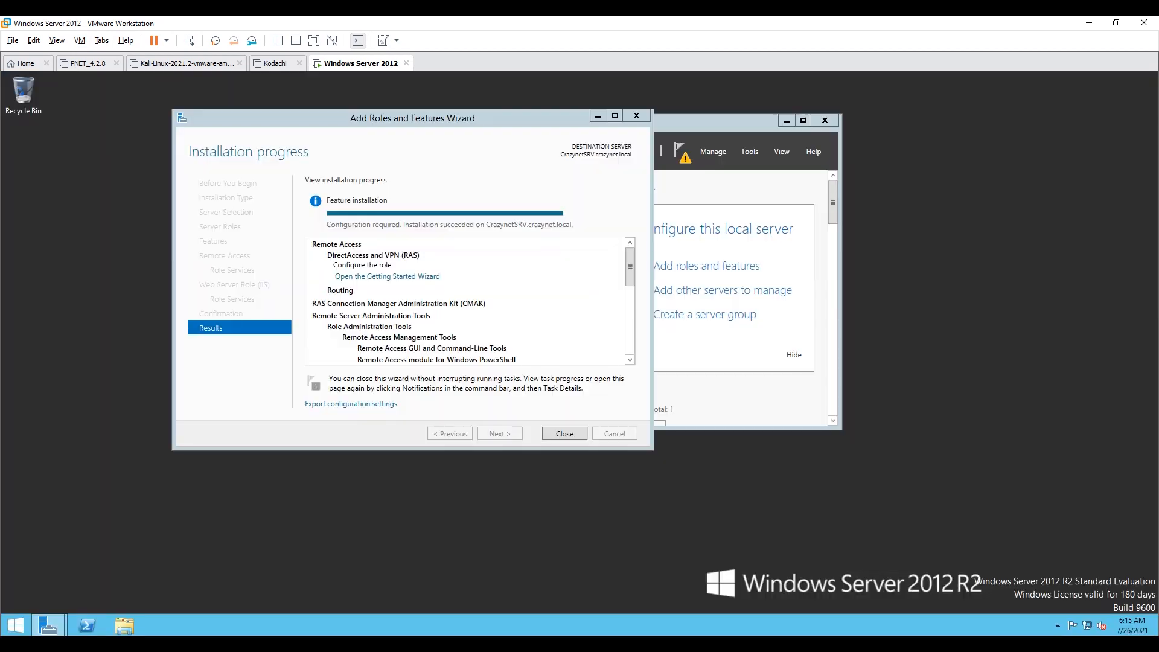
# Step: Close the installation wizard and open the Getting Started Wizard from the notifications
pyautogui.click(565, 434)
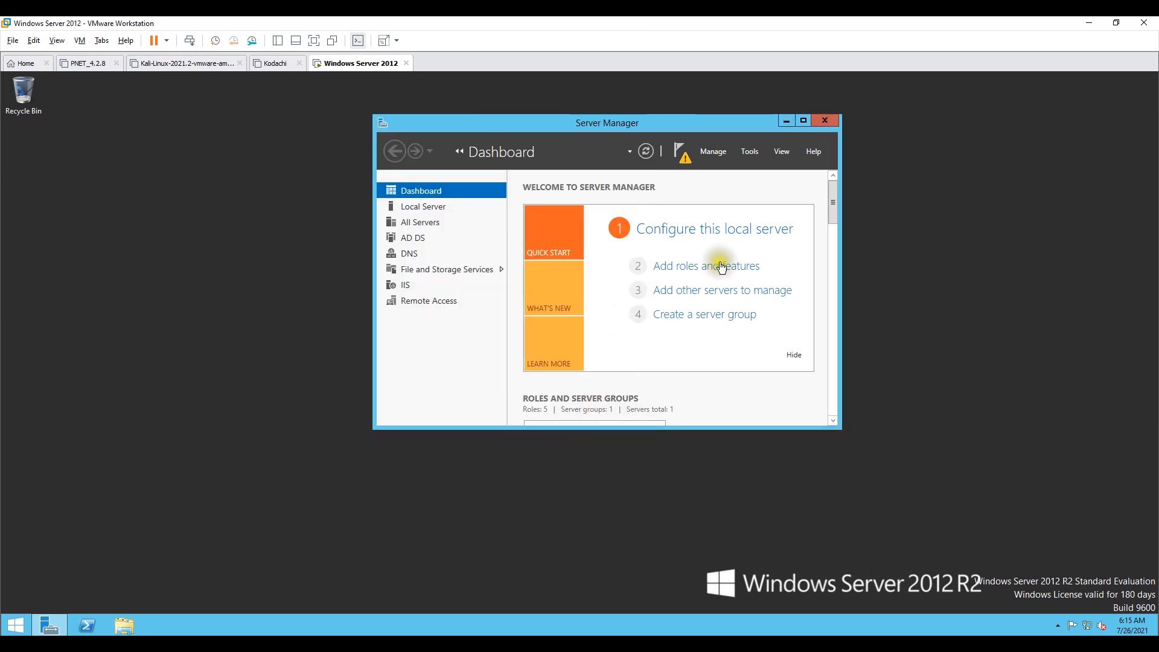
pyautogui.click(681, 154)
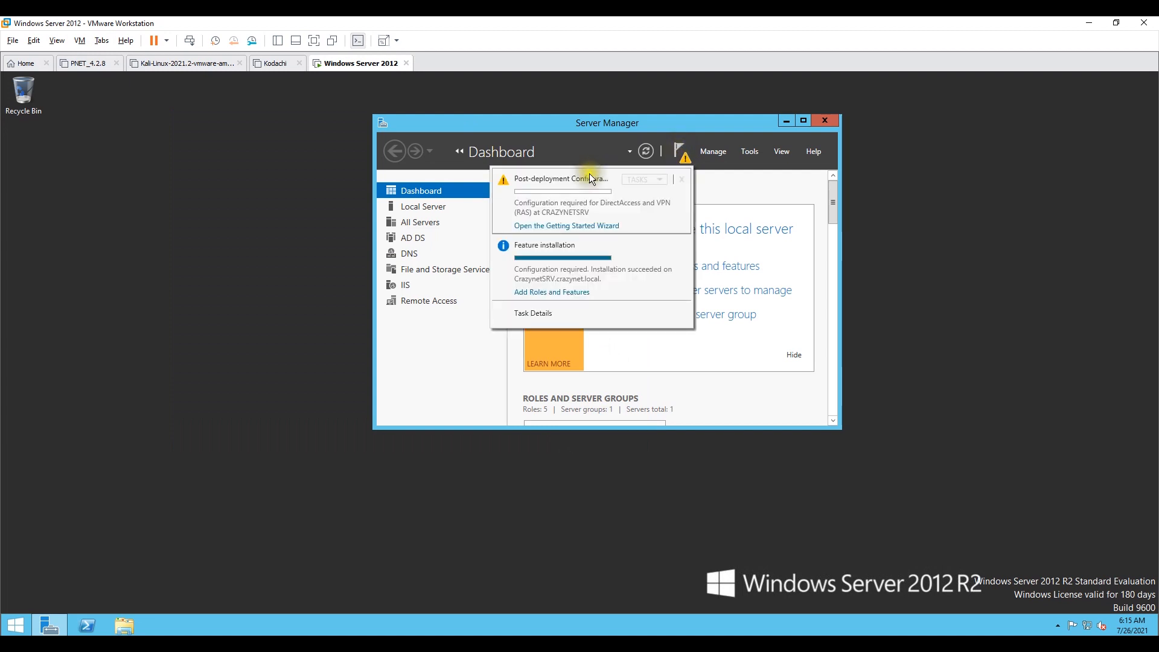
pyautogui.click(570, 227)
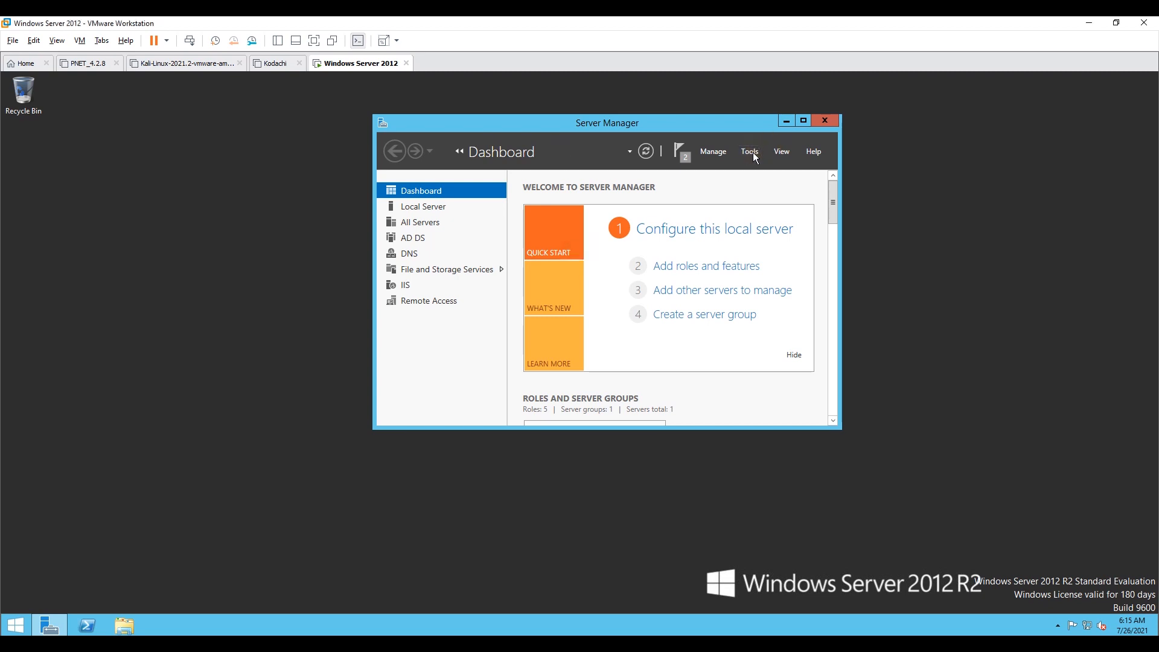
# Step: Open the Routing and Remote Access console from the server tools
pyautogui.click(752, 152)
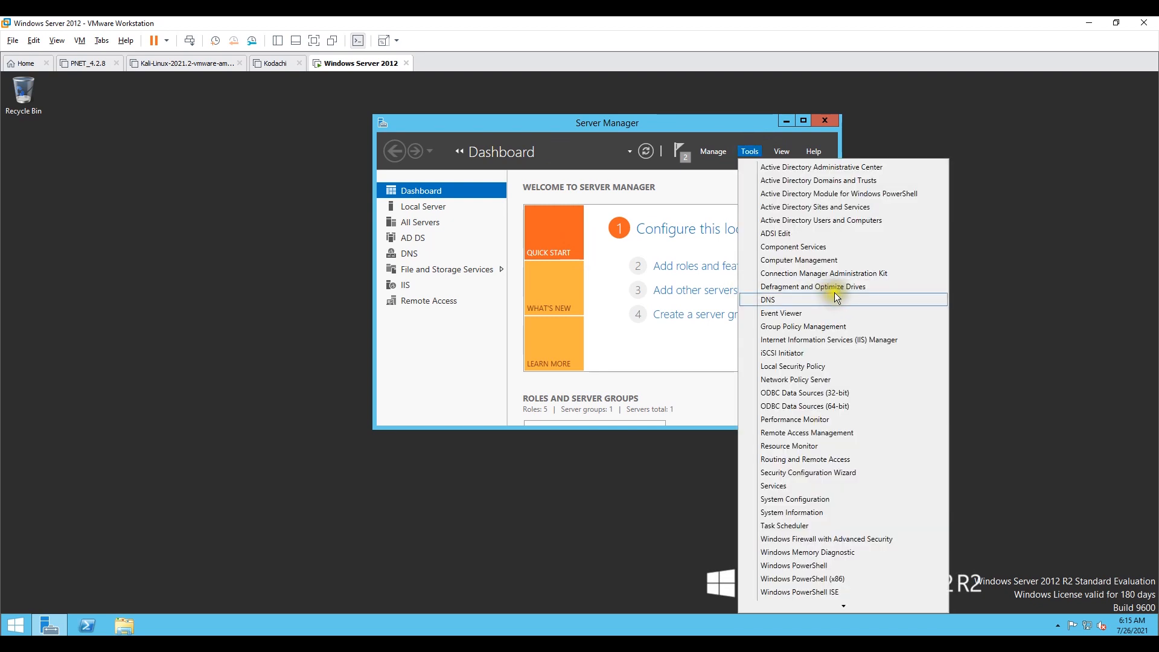
pyautogui.scroll(-1, 830, 295)
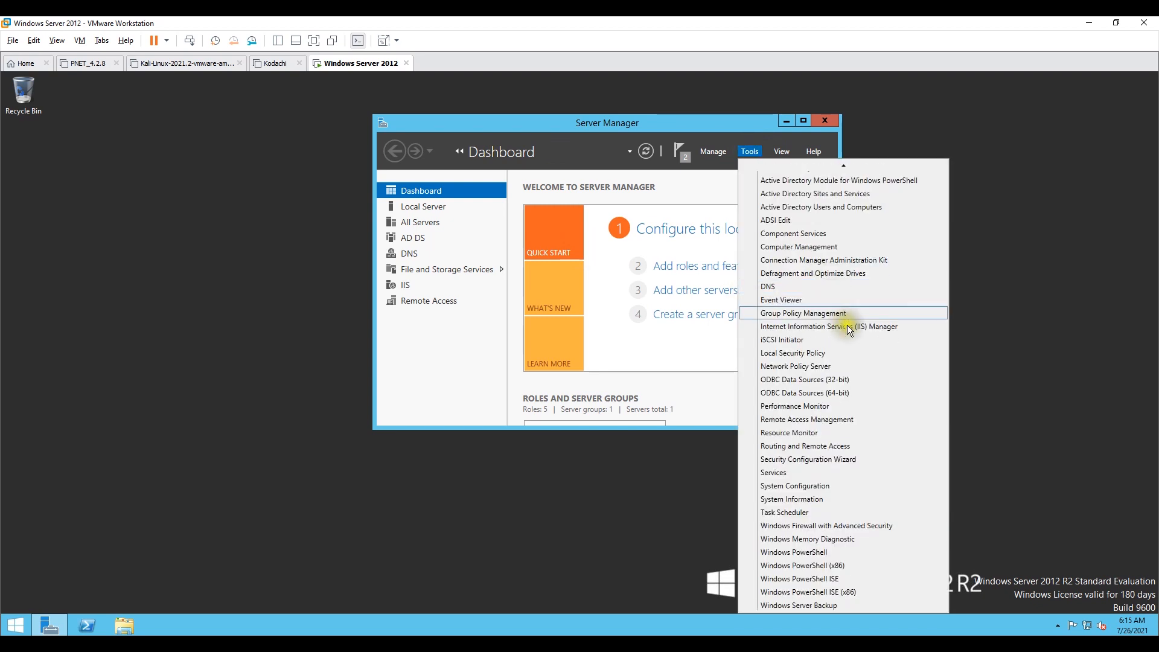
pyautogui.click(831, 445)
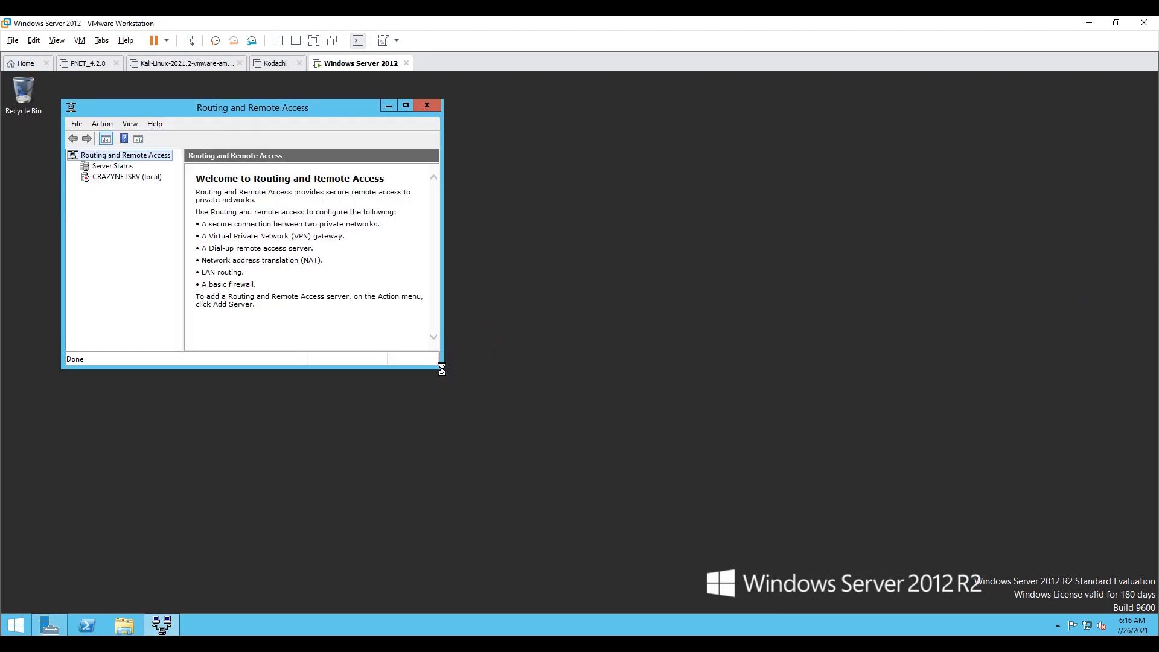
pyautogui.moveTo(441, 368); pyautogui.dragTo(849, 486)
pyautogui.moveTo(190, 106); pyautogui.dragTo(442, 114)
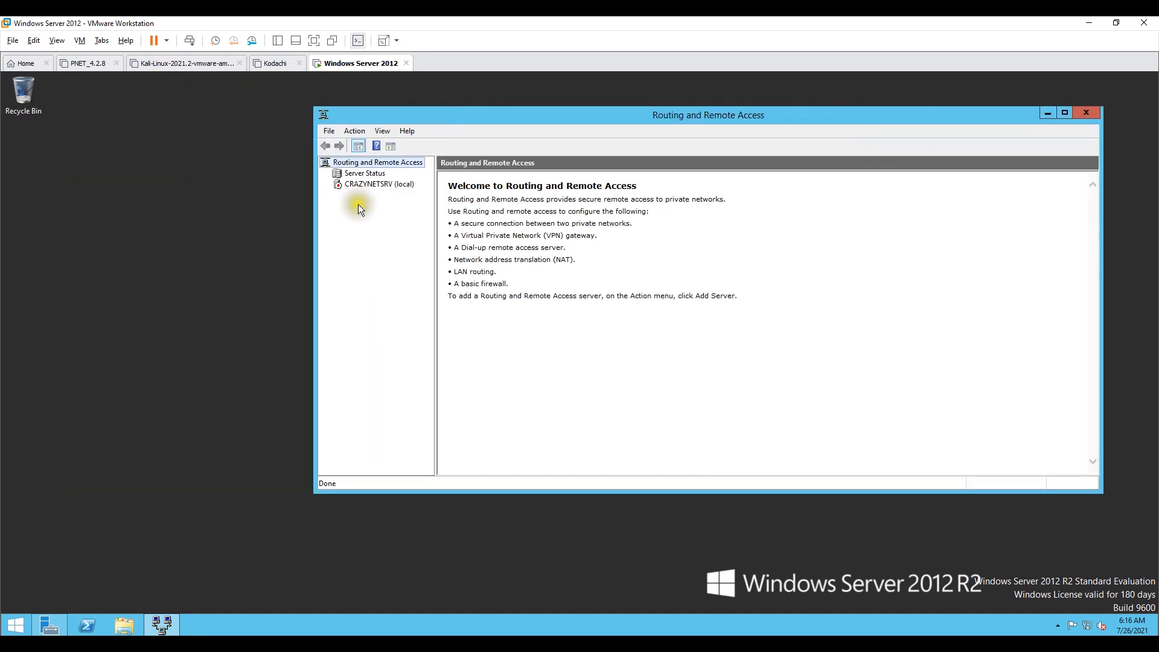
pyautogui.moveTo(435, 222); pyautogui.dragTo(555, 222)
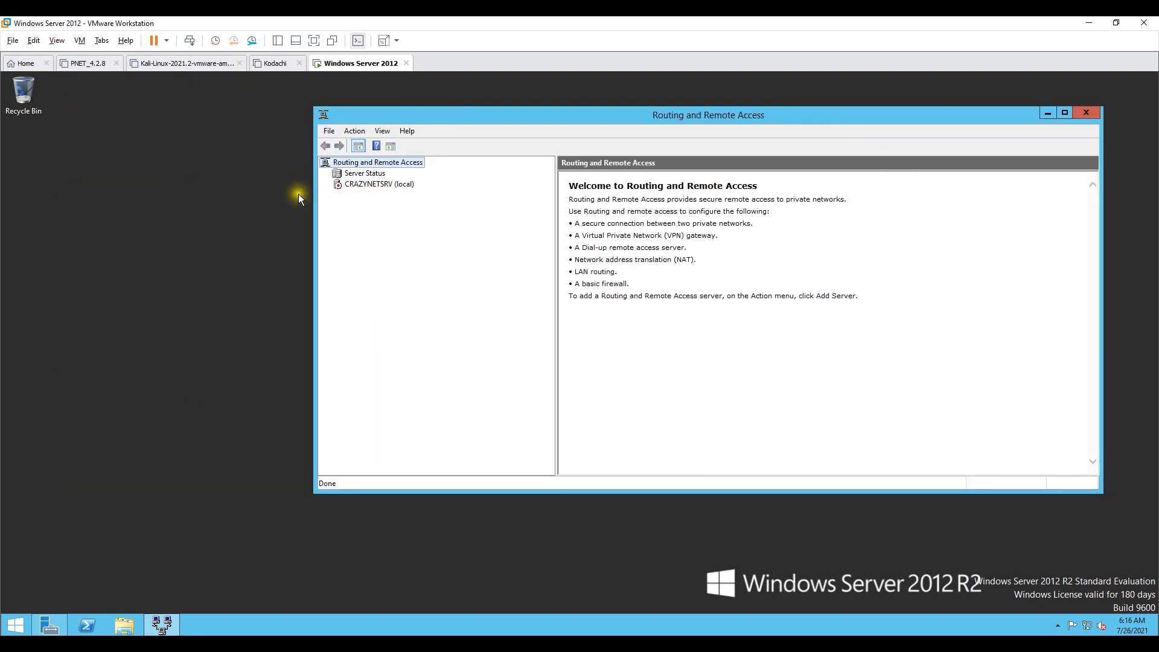
# Step: Launch the Routing and Remote Access Server Setup Wizard for the local server and choose Custom configuration
pyautogui.click(354, 185)
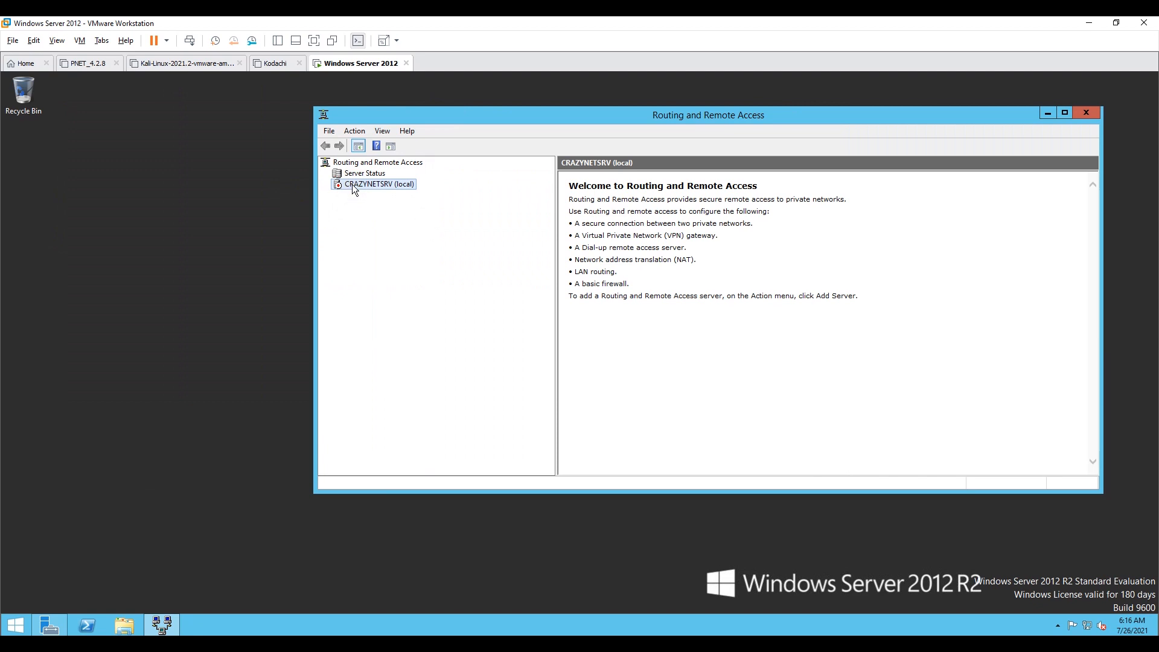
pyautogui.rightClick(354, 187)
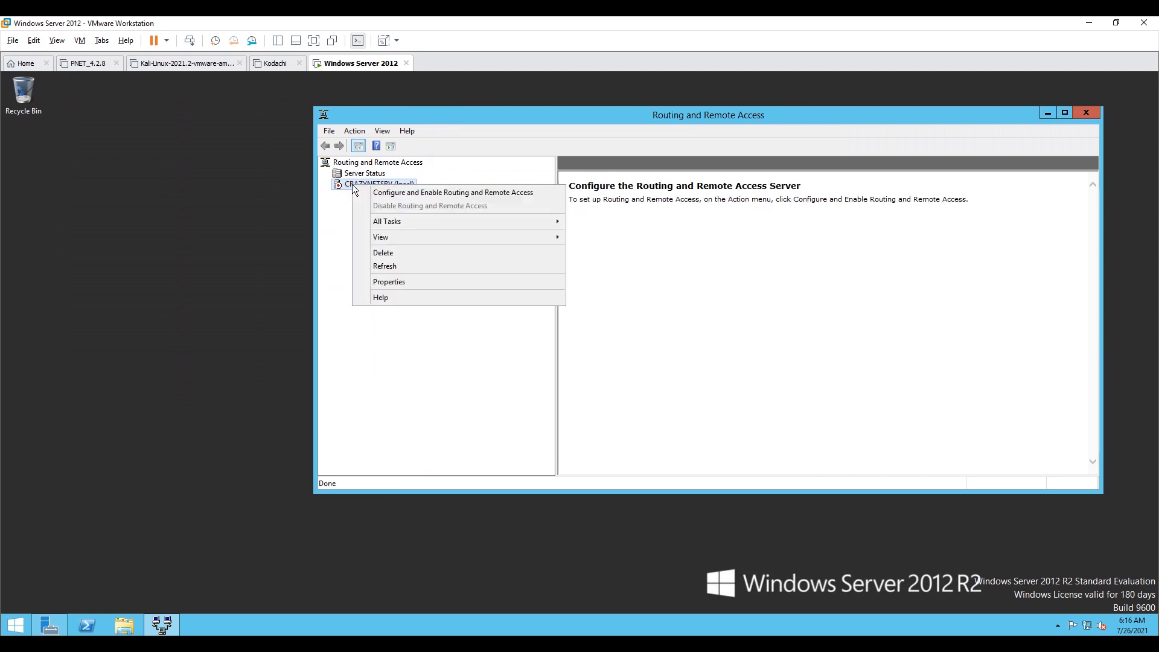
pyautogui.click(416, 198)
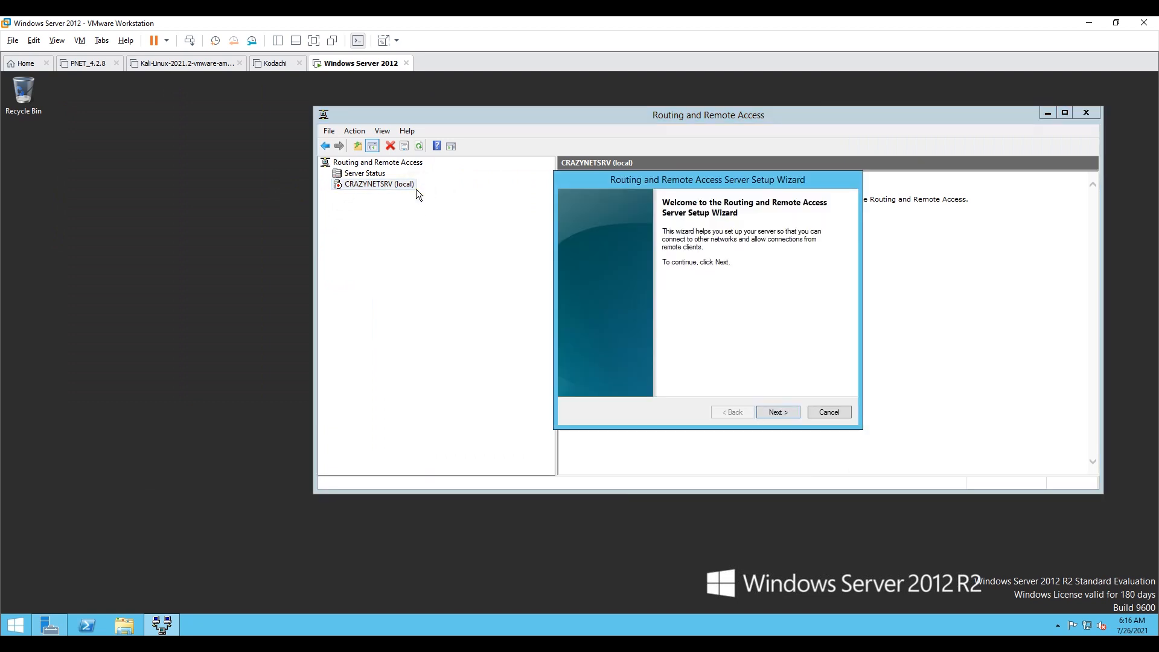
pyautogui.click(779, 412)
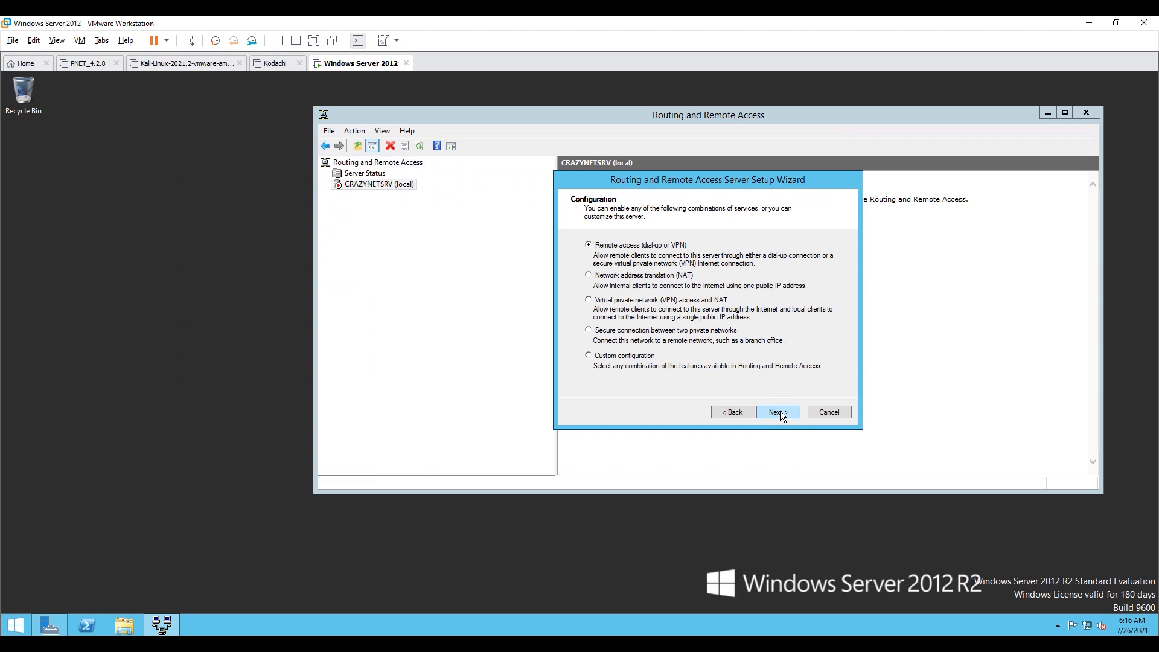
pyautogui.click(634, 356)
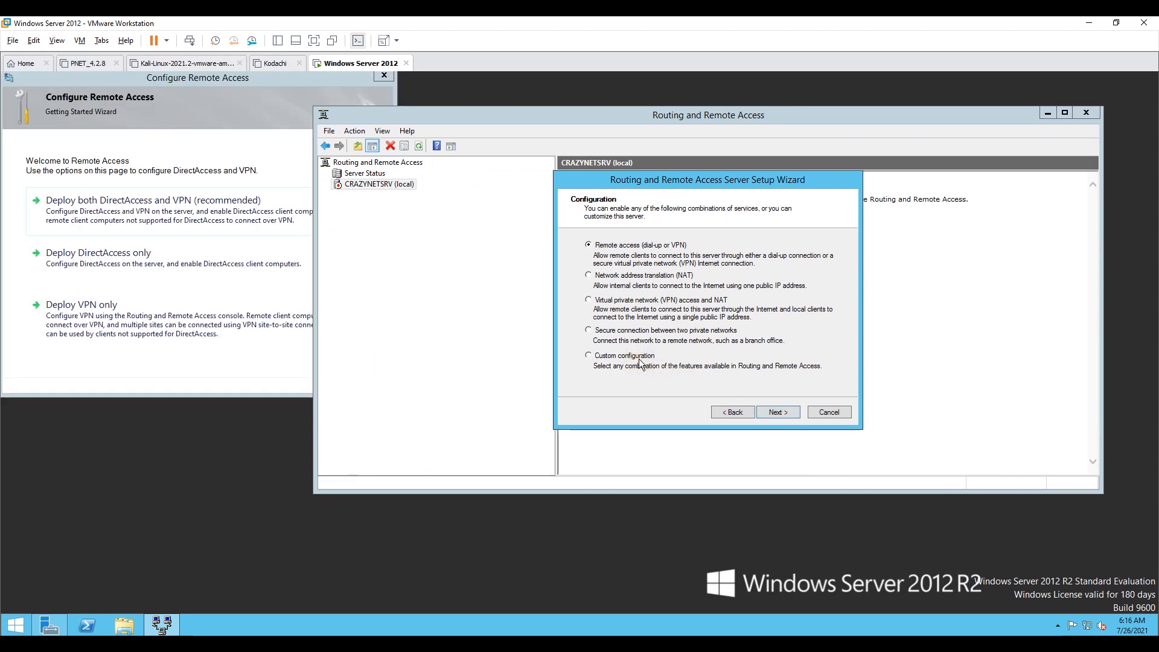
# Step: Close the Getting Started Wizard window and confirm cancelling it
pyautogui.click(385, 76)
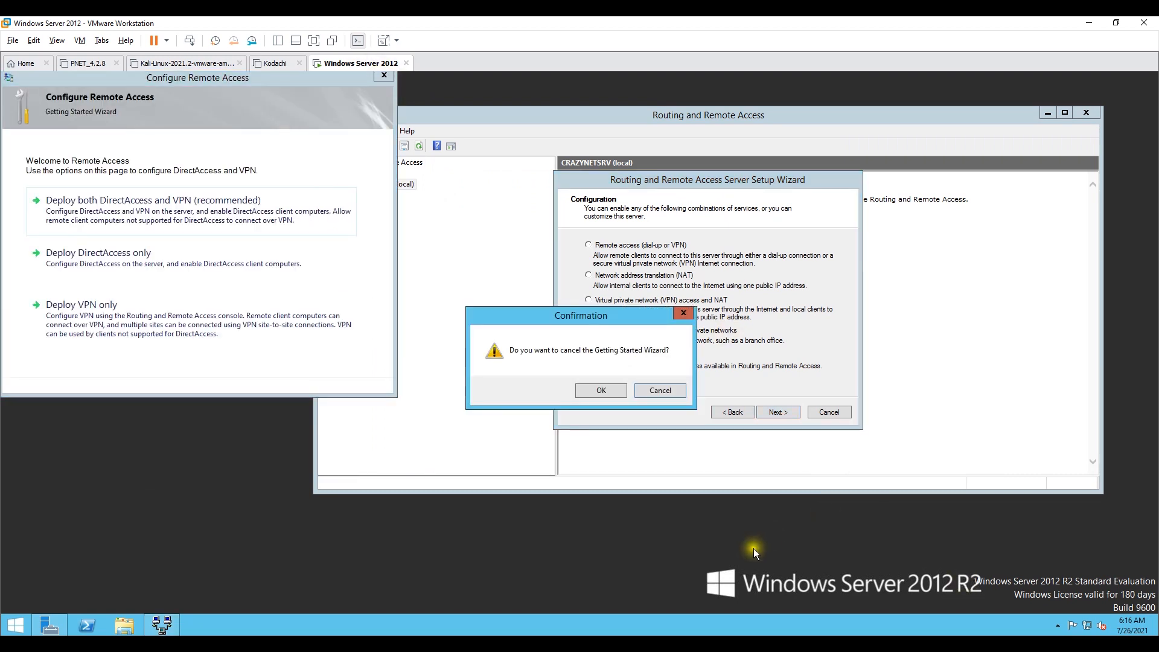
pyautogui.click(604, 390)
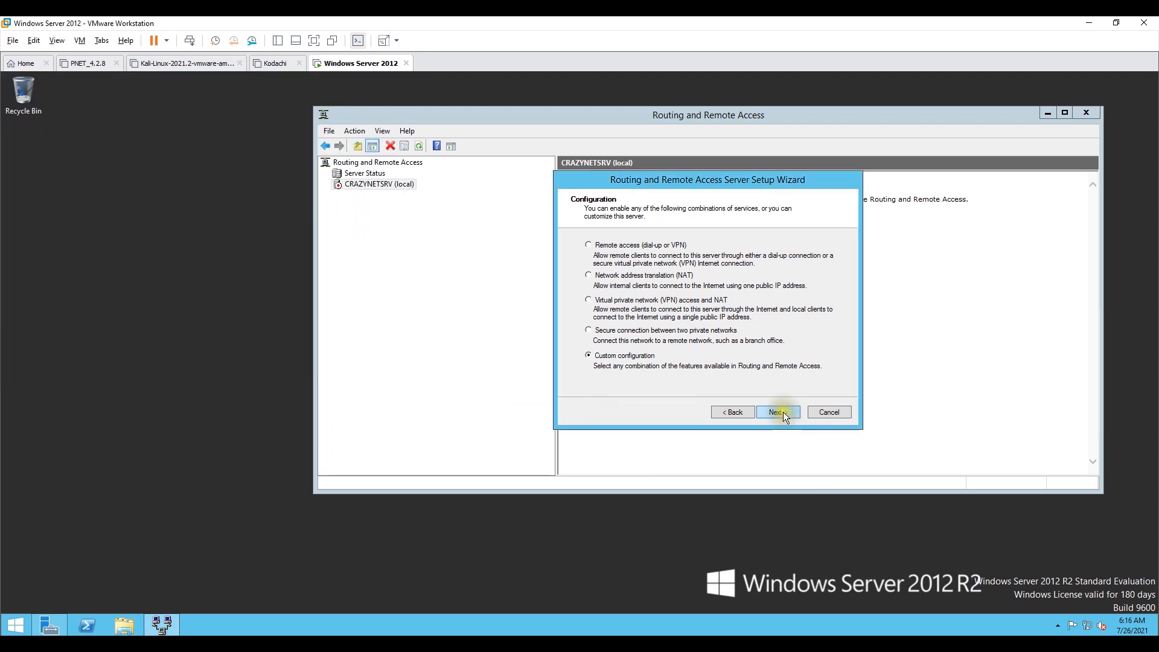
# Step: Enable VPN access and NAT in the custom configuration, finish the wizard and start the service
pyautogui.click(783, 412)
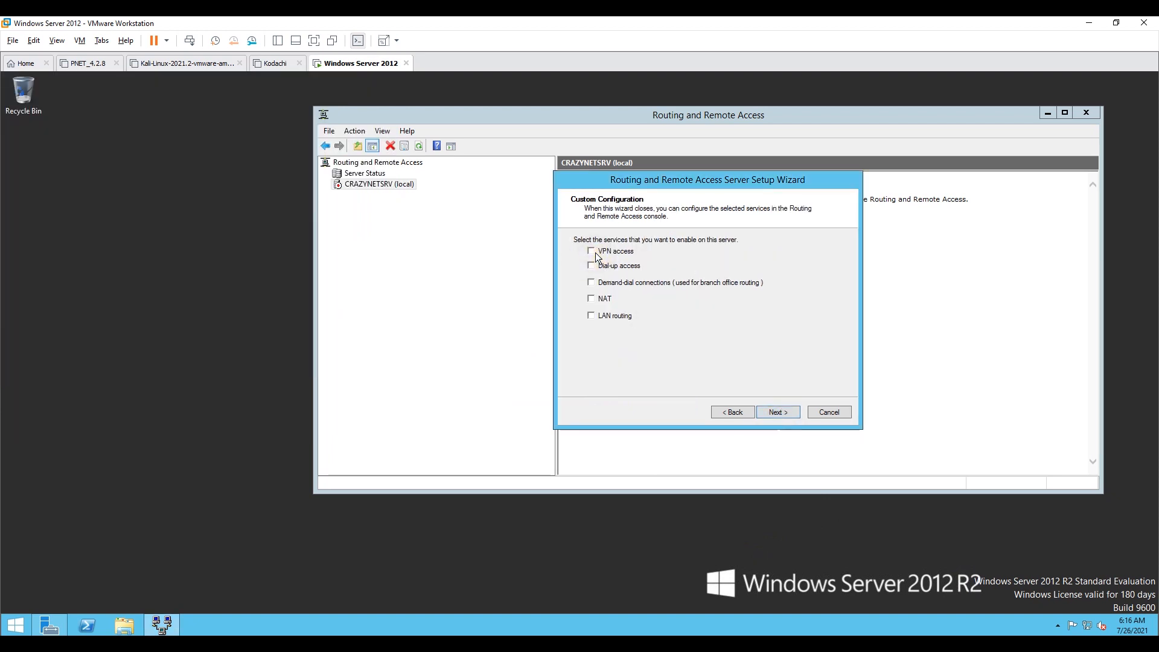
pyautogui.click(588, 303)
pyautogui.click(779, 413)
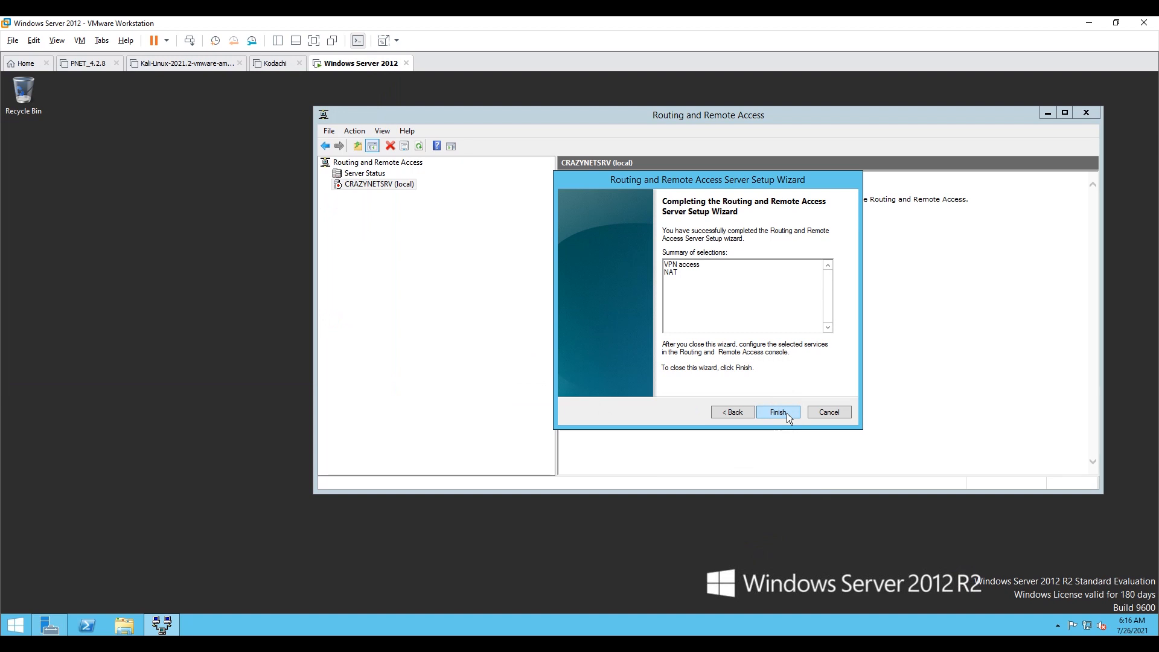
pyautogui.click(787, 413)
pyautogui.click(734, 337)
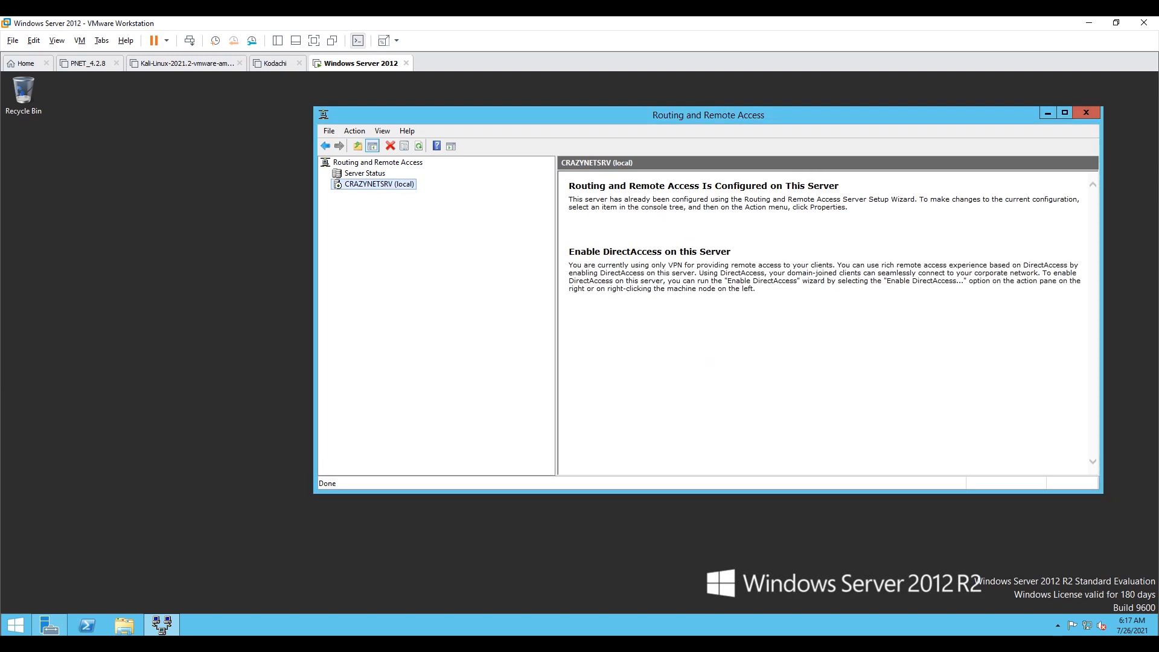
# Step: Open the local server's properties, allow custom IPsec policy for L2TP/IKEv2 connections and enter the preshared key
pyautogui.doubleClick(369, 184)
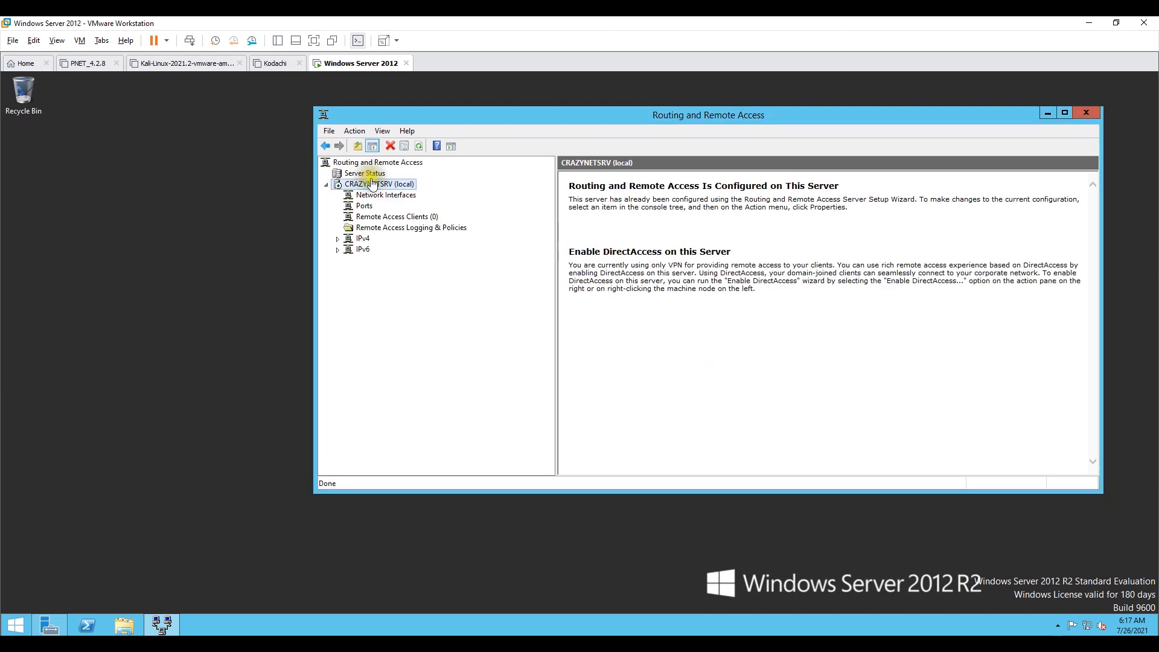
pyautogui.click(337, 239)
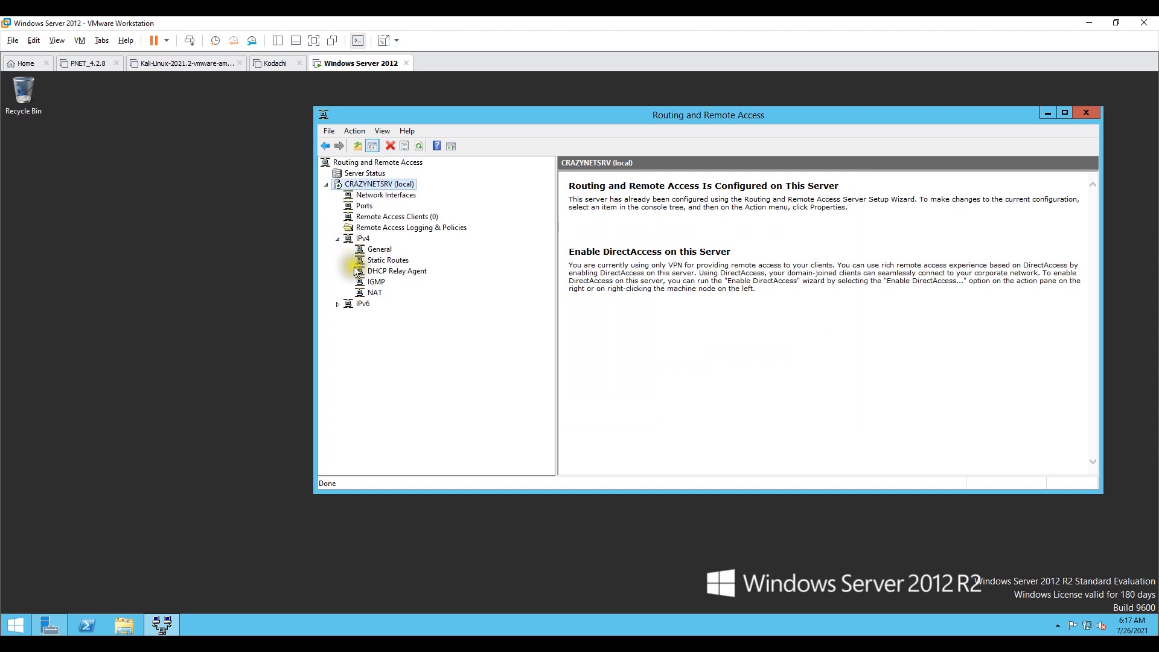
pyautogui.rightClick(377, 189)
pyautogui.click(439, 295)
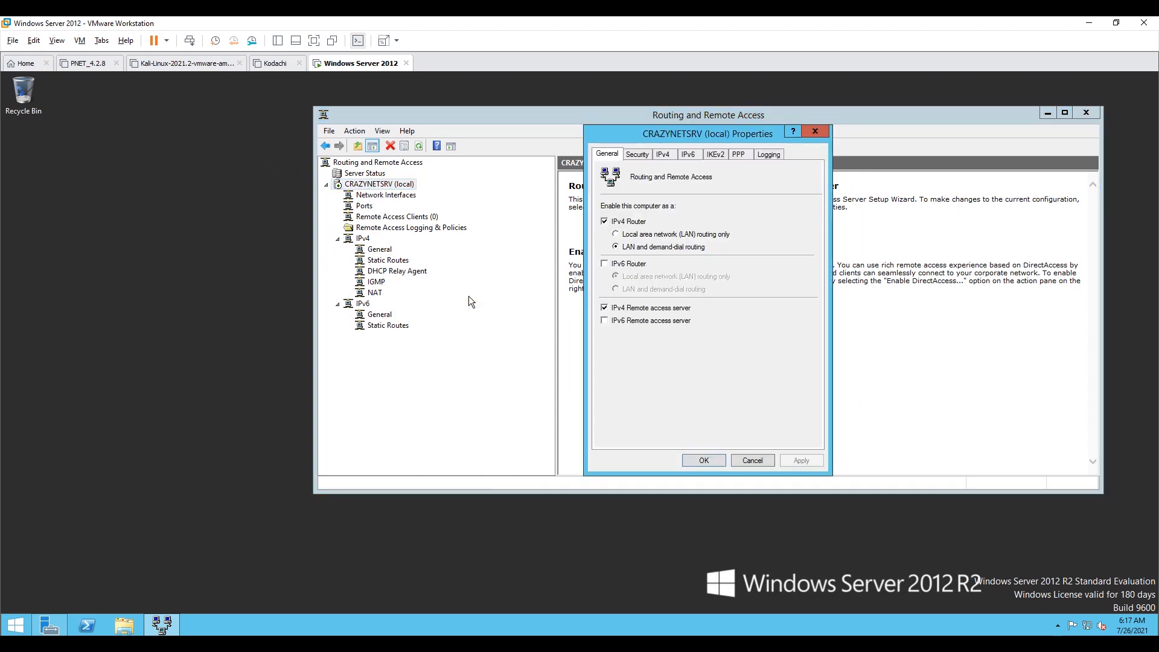
pyautogui.click(639, 155)
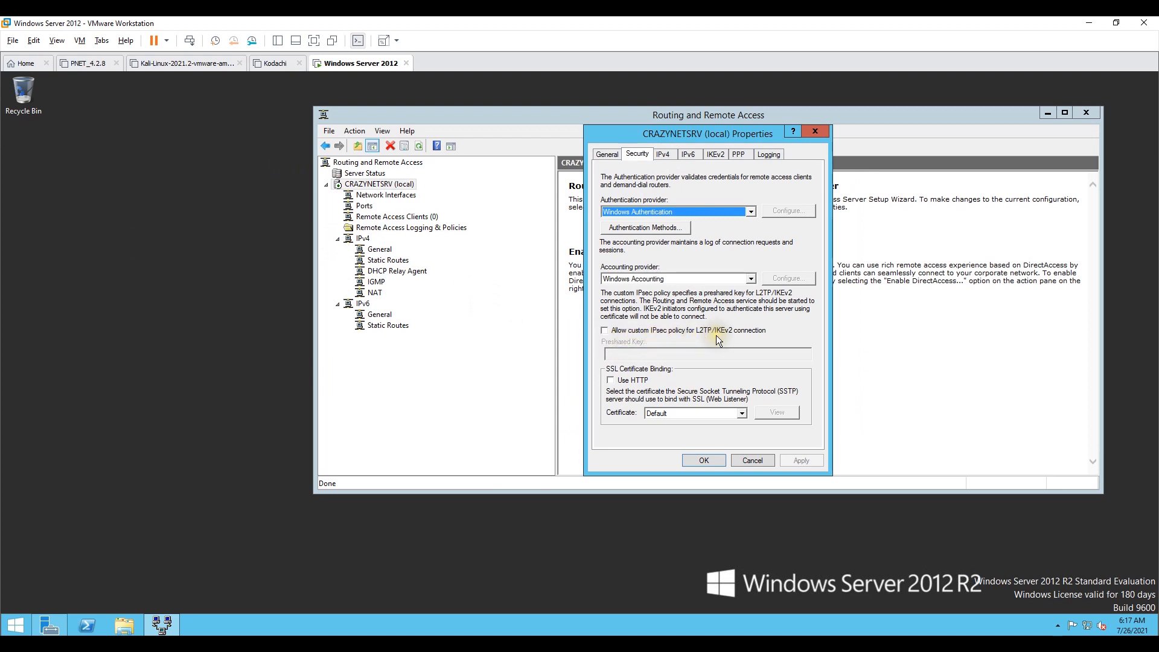
pyautogui.click(606, 331)
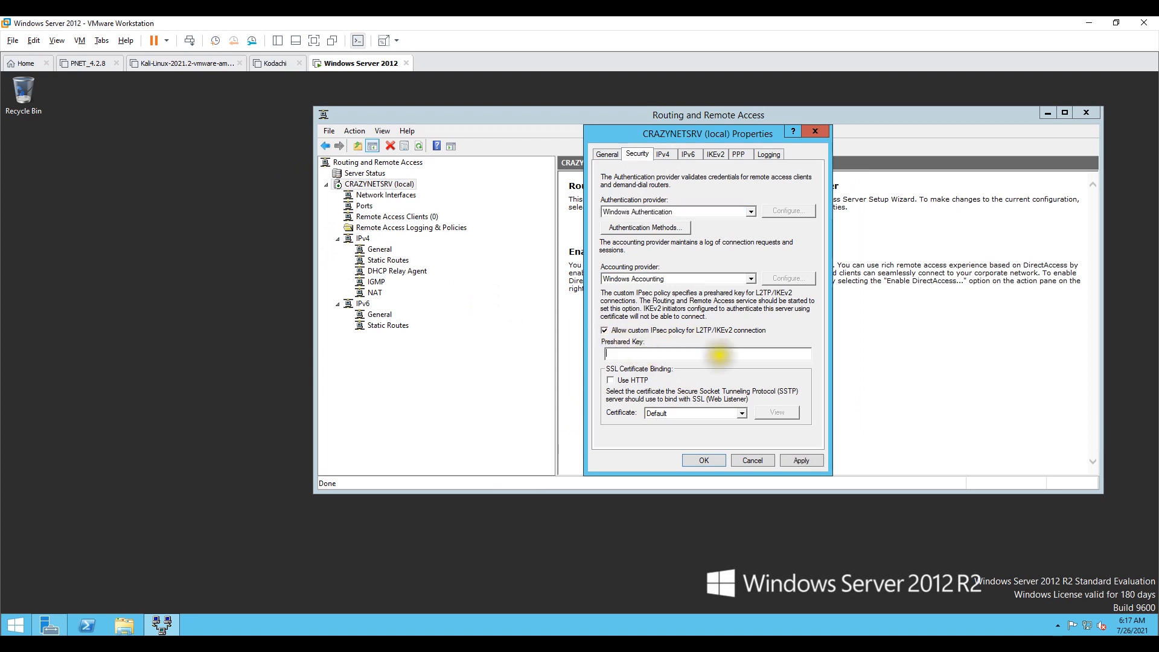
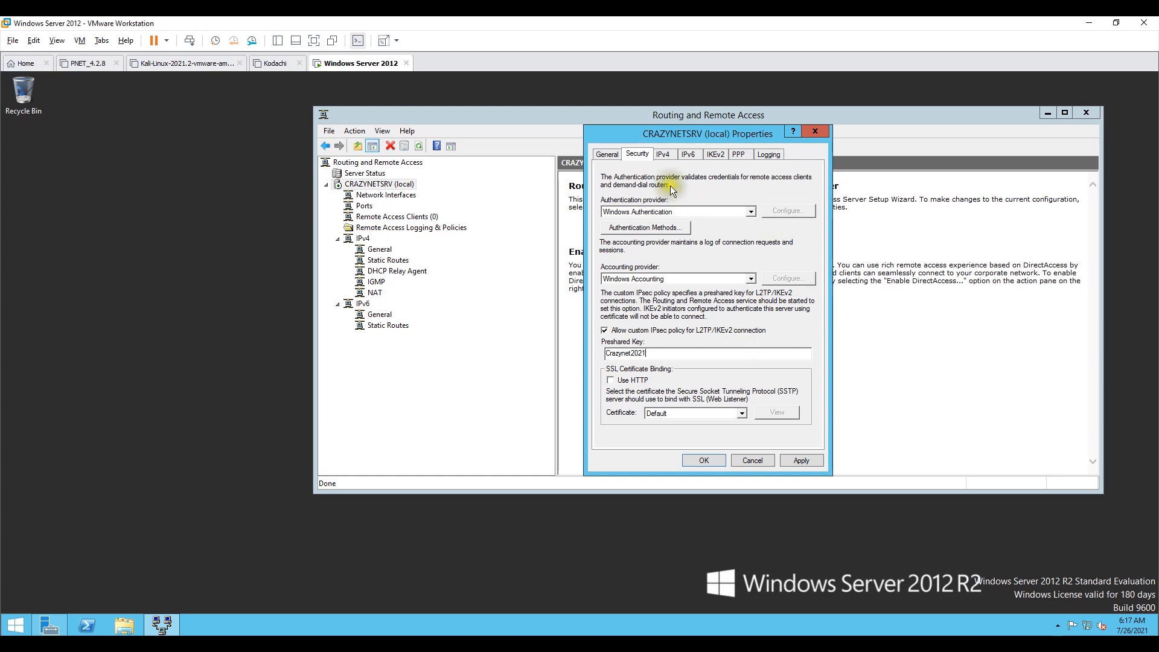
# Step: Assign IPv4 addresses from a static pool ranging 192.168.100.1 to 192.168.100.254
pyautogui.click(662, 156)
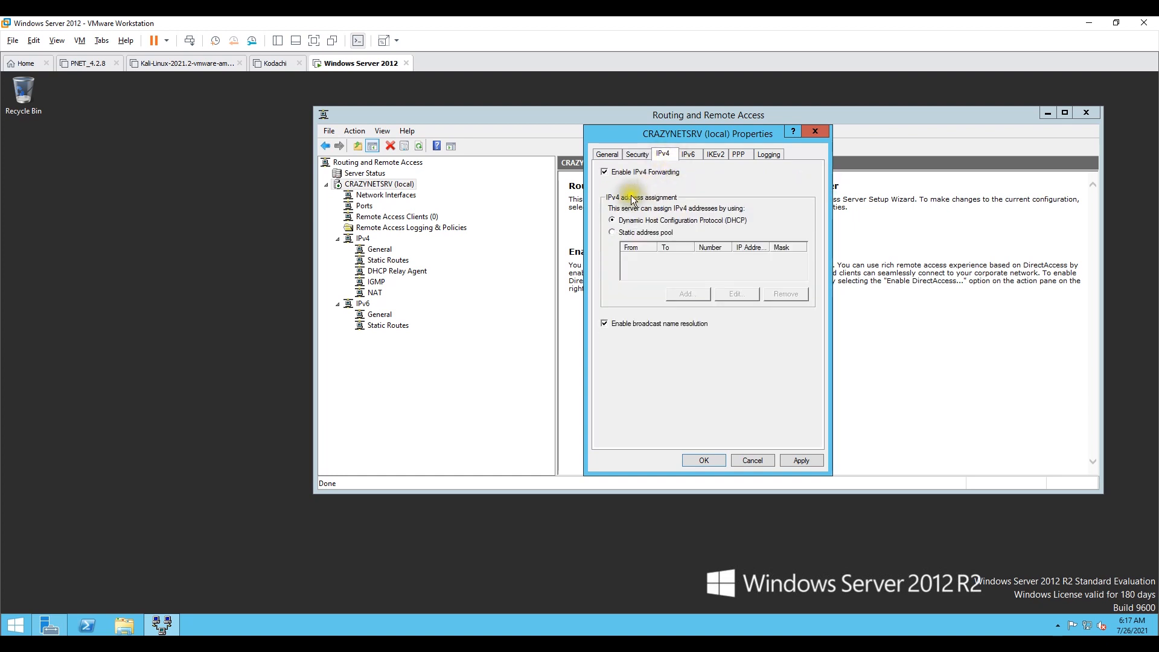
pyautogui.click(614, 234)
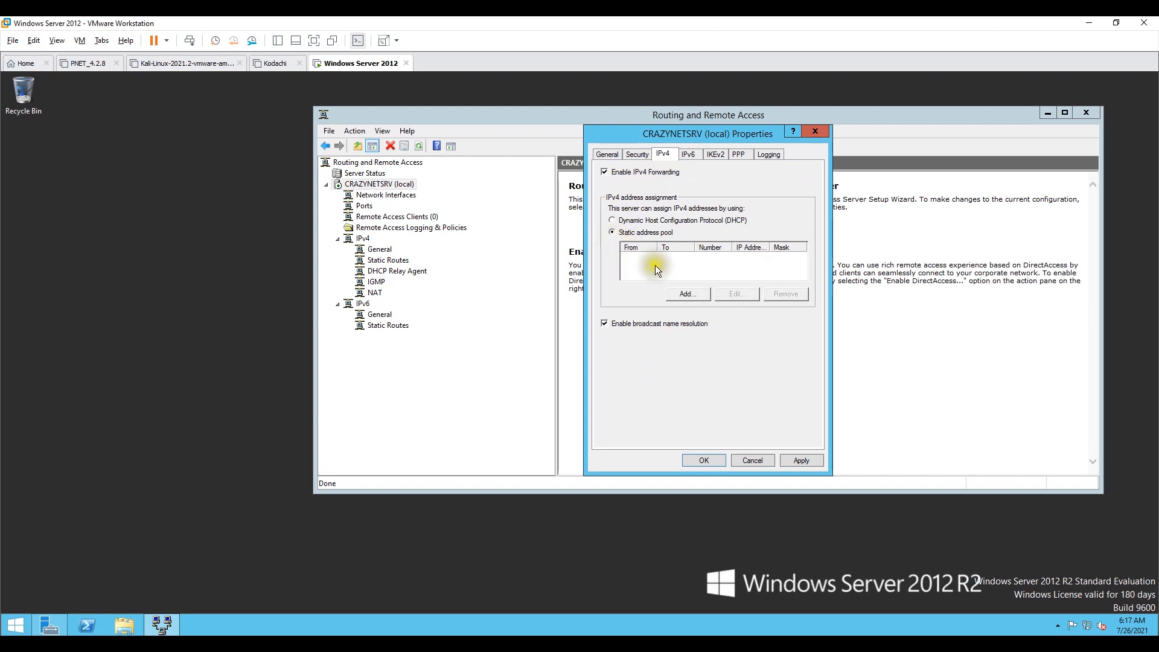
pyautogui.click(686, 295)
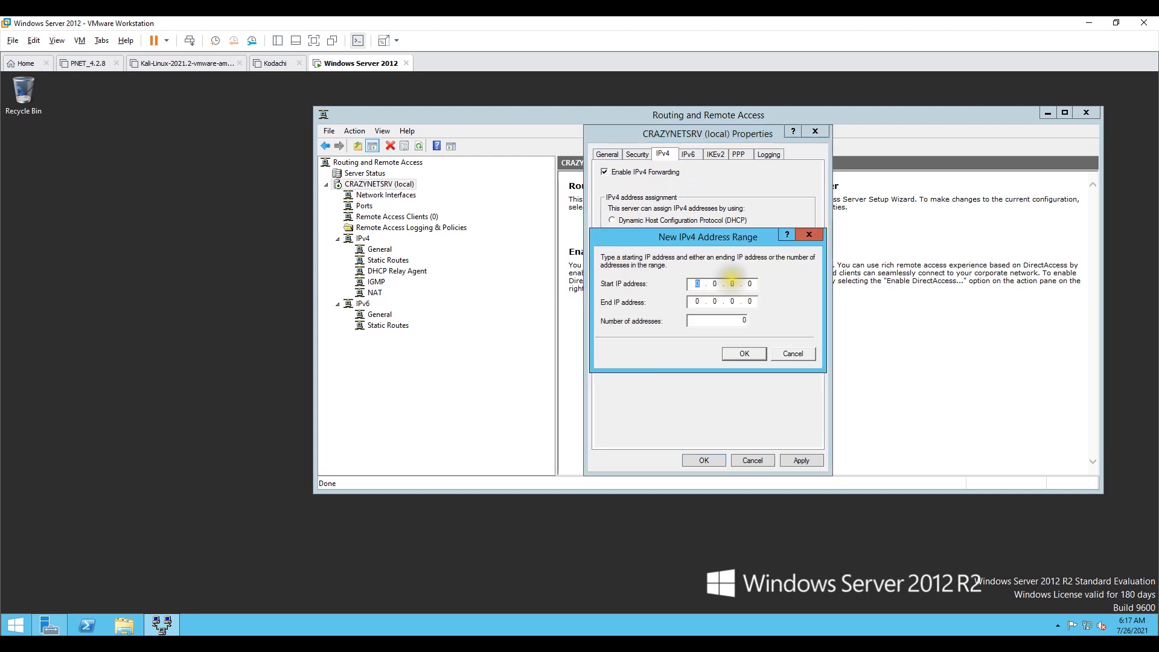
pyautogui.write('192 . 168 . ')
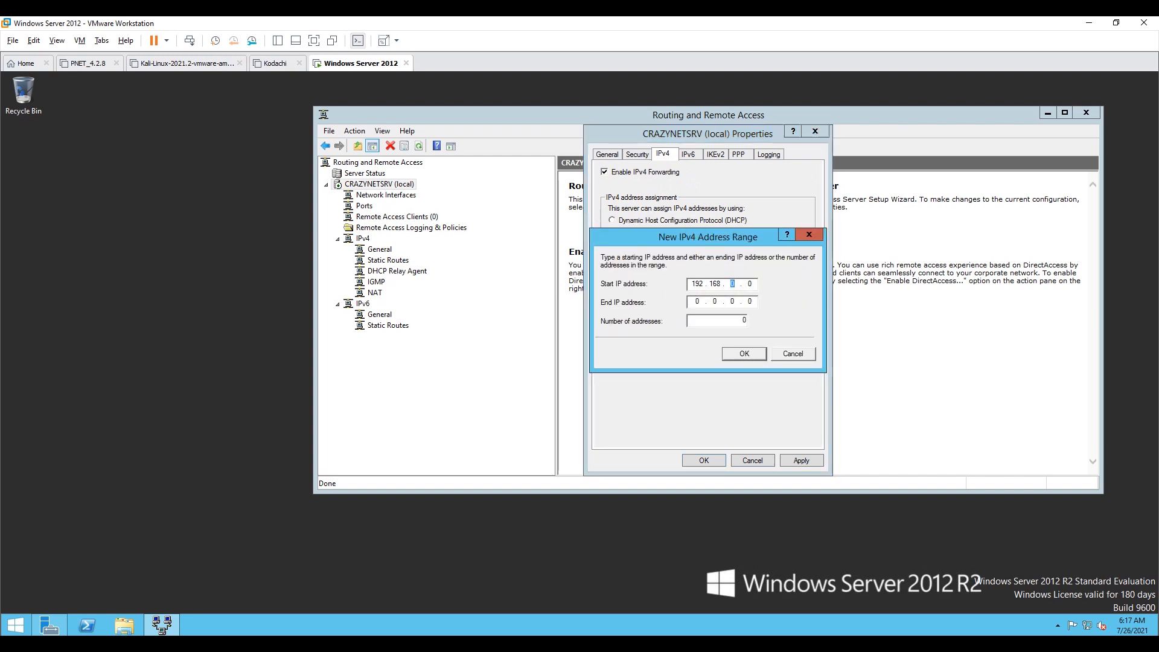
pyautogui.write('100 . 1')
pyautogui.press('Tab')
pyautogui.write('192 . 168 . 100 . 254')
pyautogui.click(748, 354)
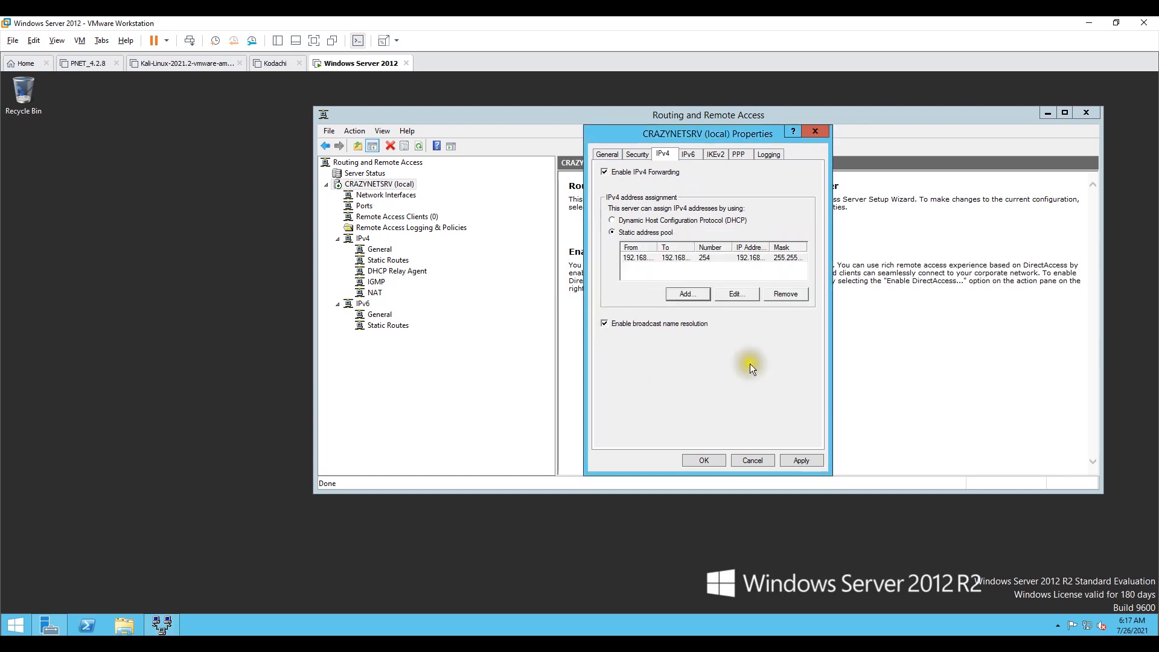
# Step: Apply the server properties, acknowledge the restart notice and close the dialog
pyautogui.click(801, 461)
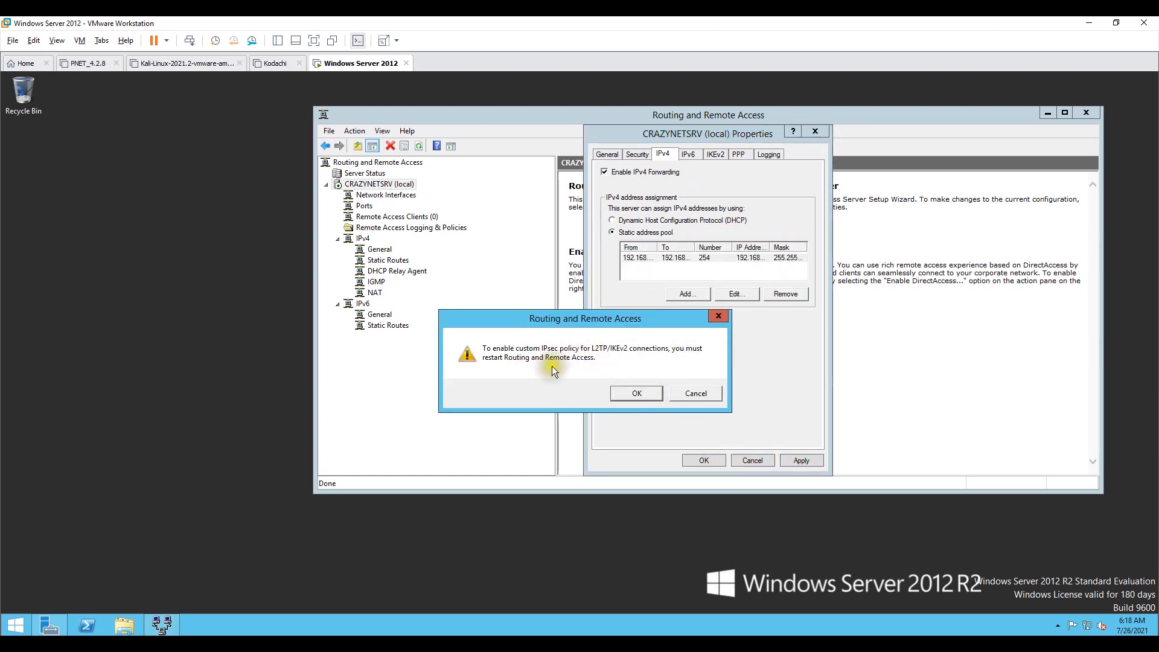
pyautogui.click(622, 390)
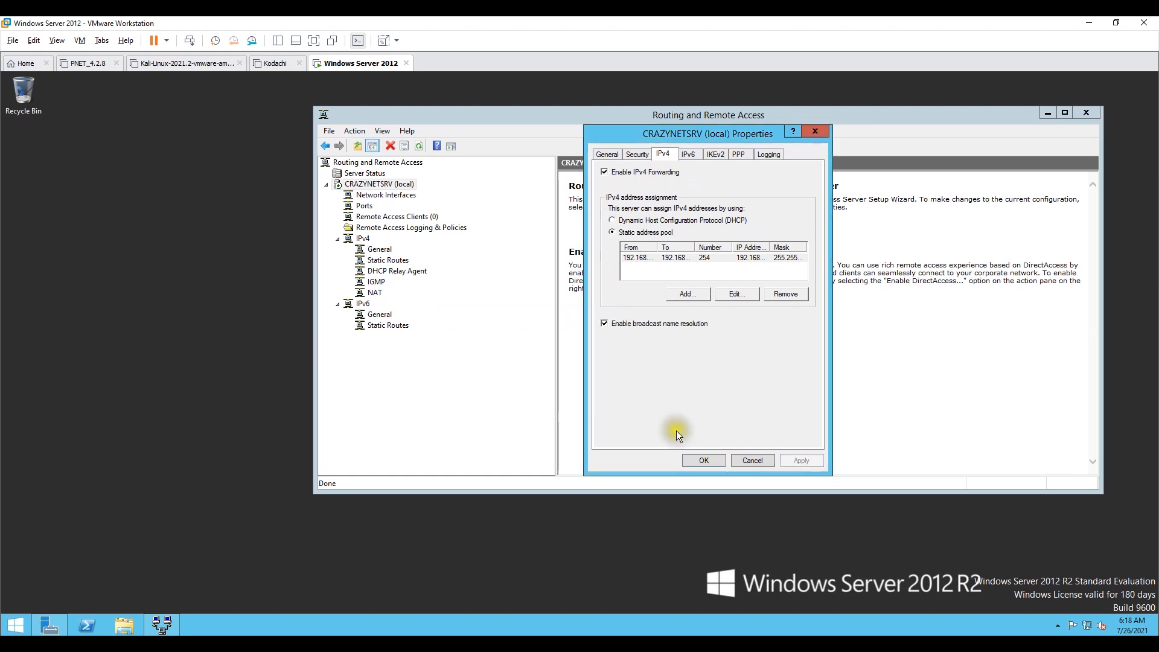
pyautogui.click(704, 458)
# Step: Restart Routing and Remote Access on the local server
pyautogui.rightClick(379, 185)
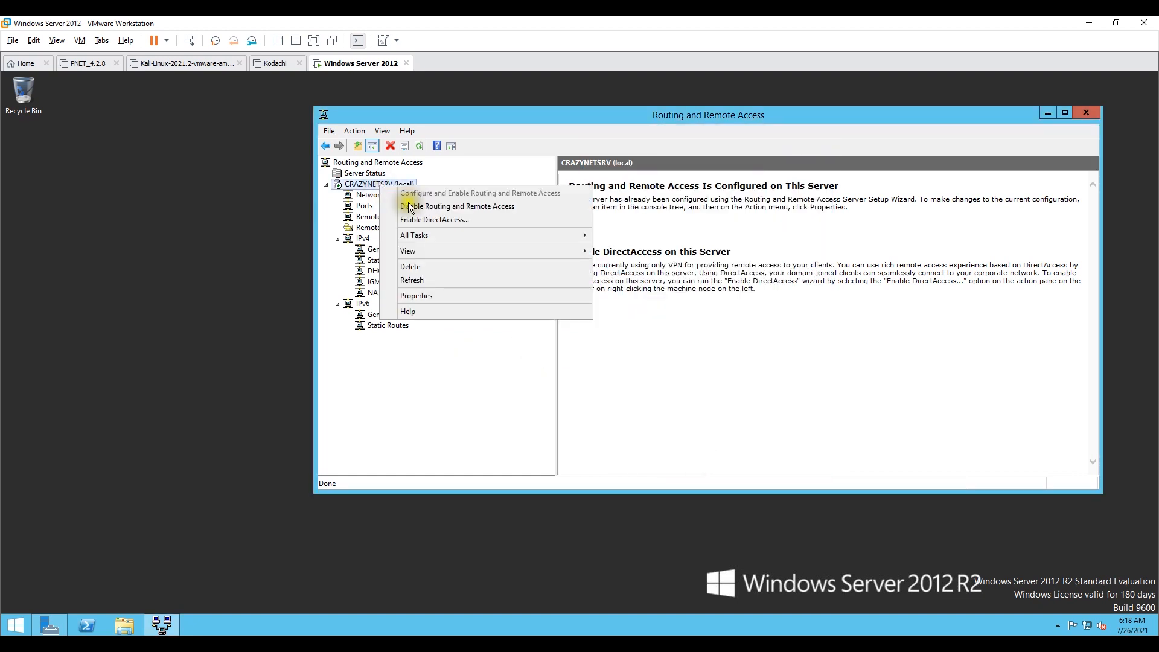
pyautogui.moveTo(443, 235)
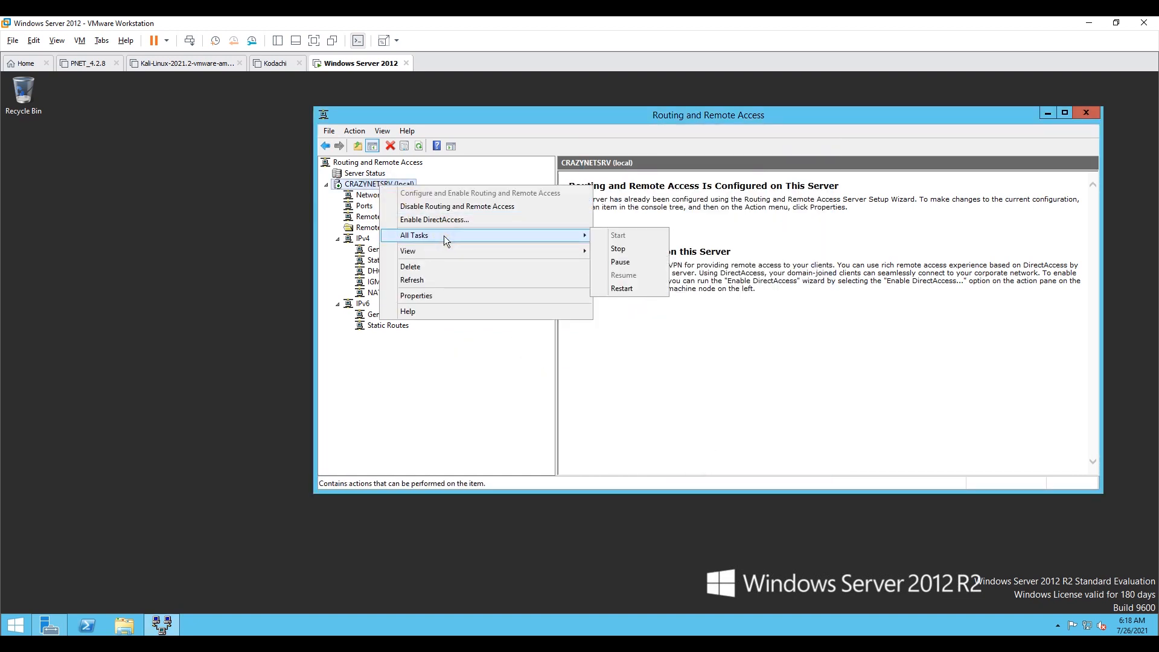
pyautogui.click(636, 292)
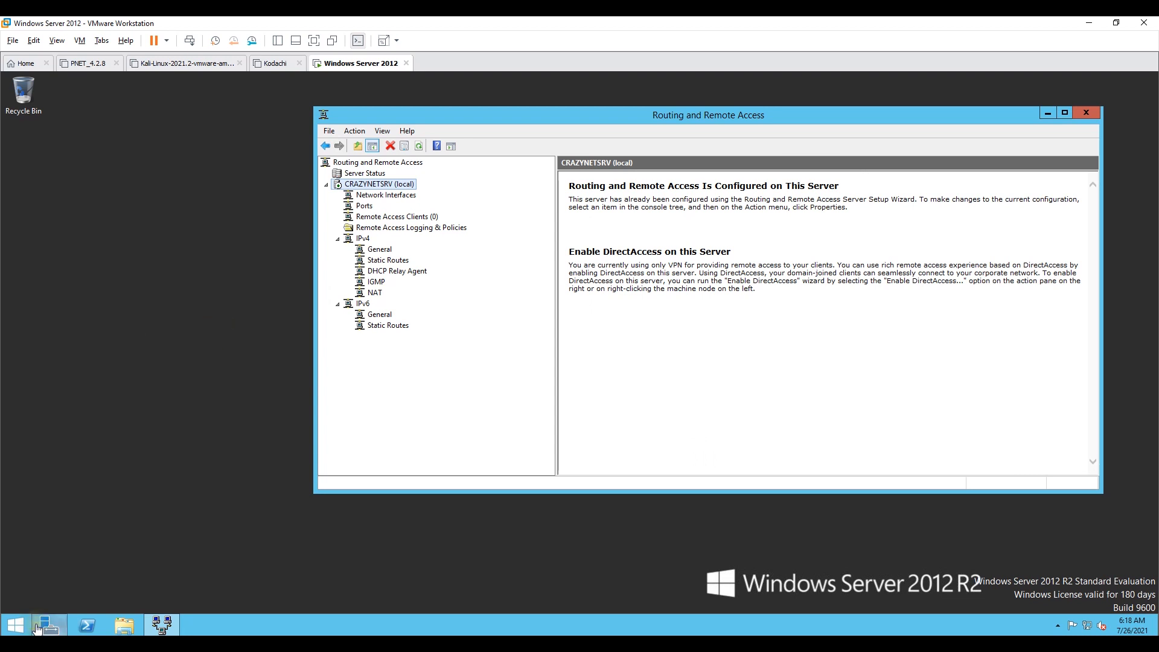
# Step: Open Active Directory Users and Computers from Server Manager's tools
pyautogui.moveTo(48, 625)
pyautogui.click(70, 560)
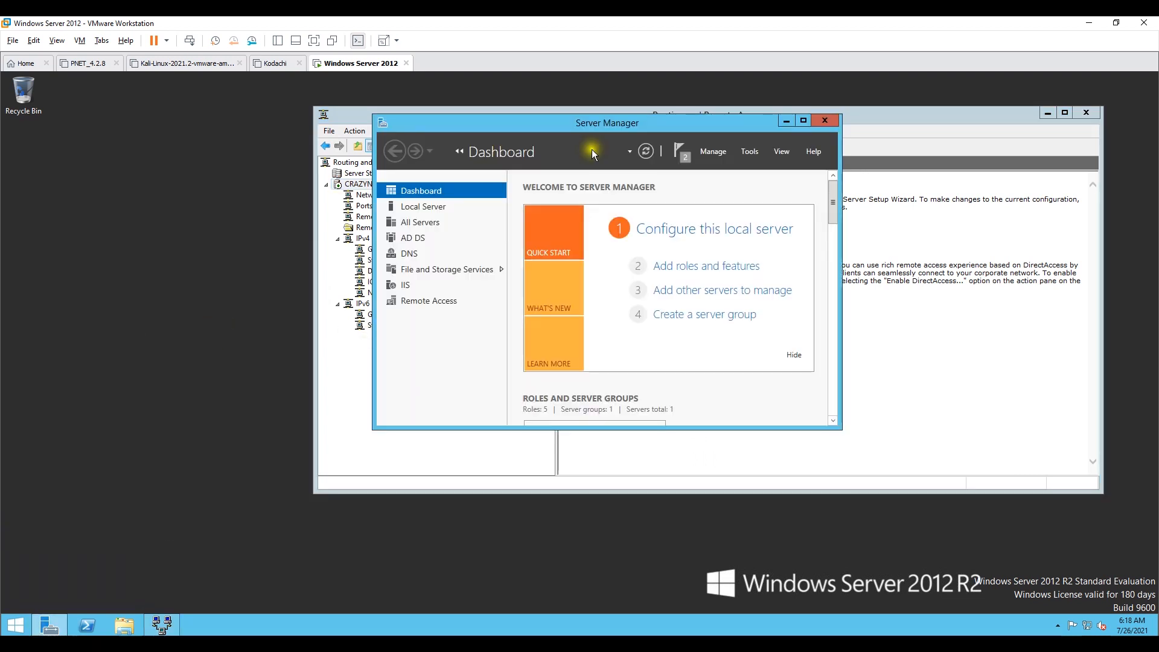
pyautogui.click(746, 150)
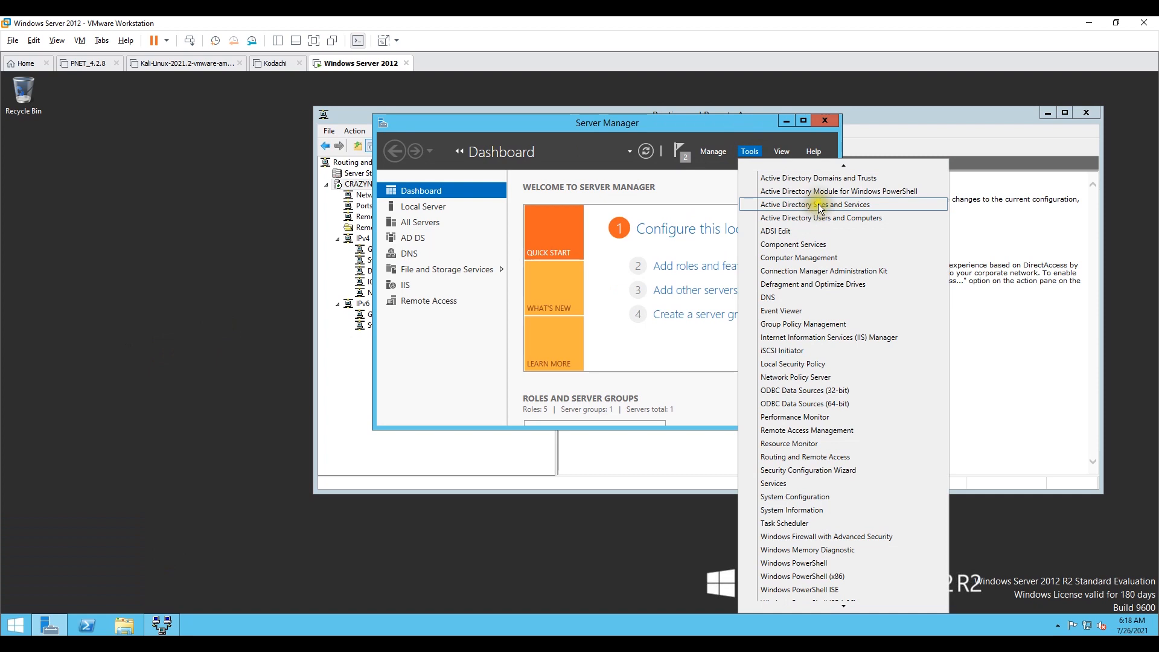
pyautogui.click(874, 214)
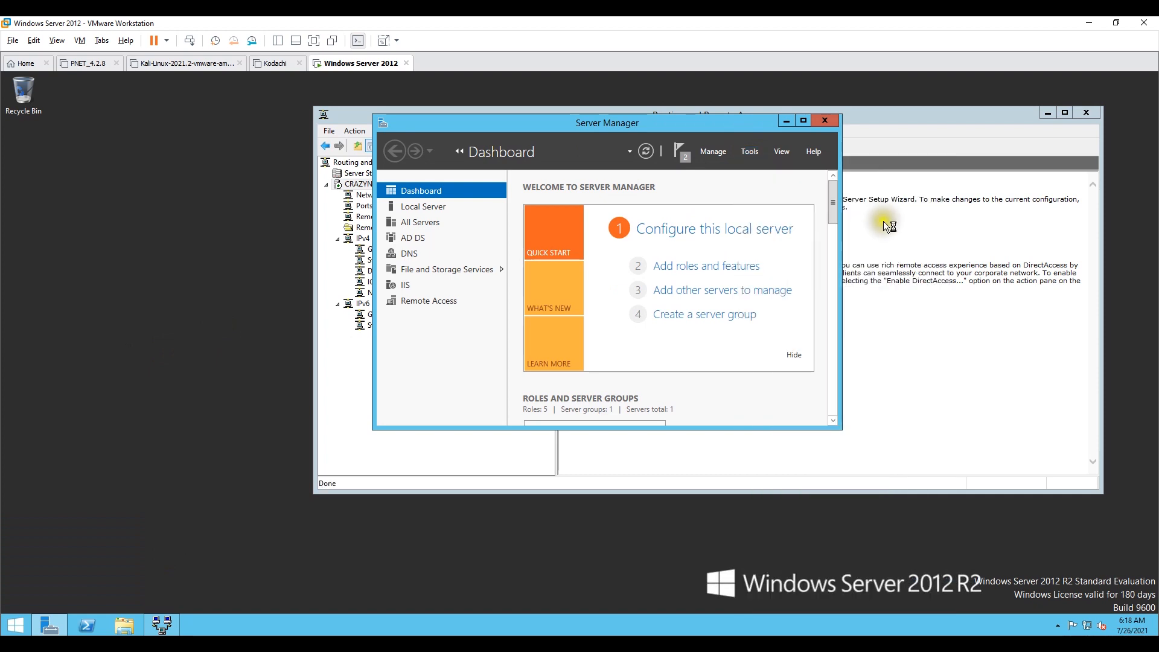
pyautogui.moveTo(228, 129); pyautogui.dragTo(671, 122)
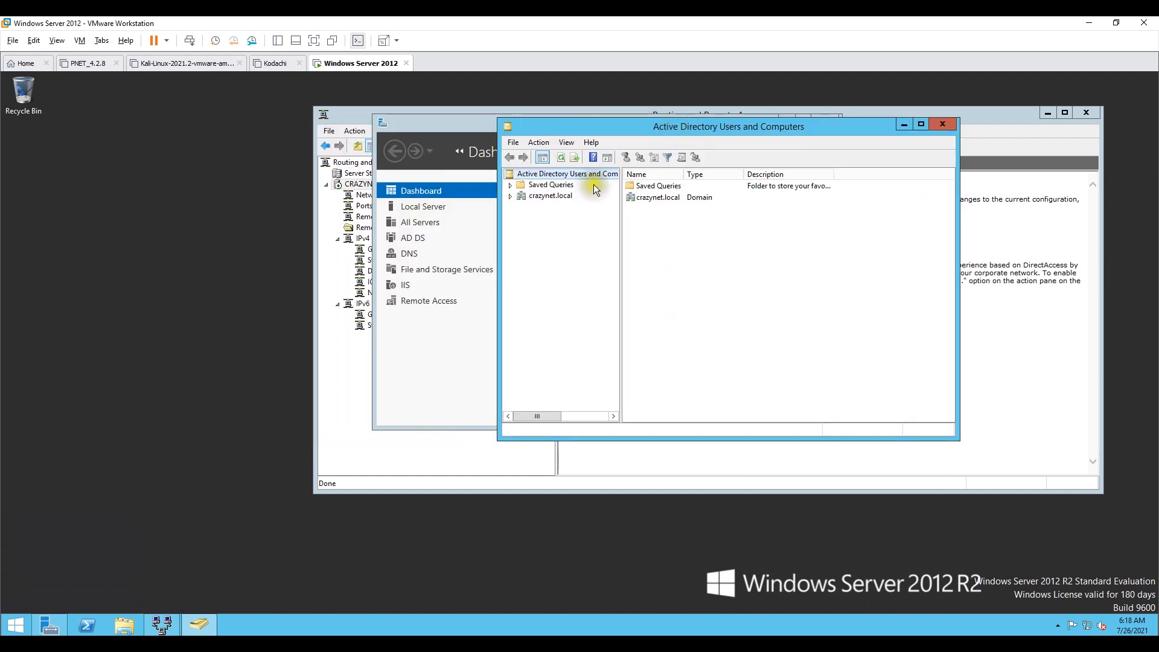
# Step: Start creating a new user in the Users container of the crazynet.local domain
pyautogui.click(510, 196)
pyautogui.click(543, 261)
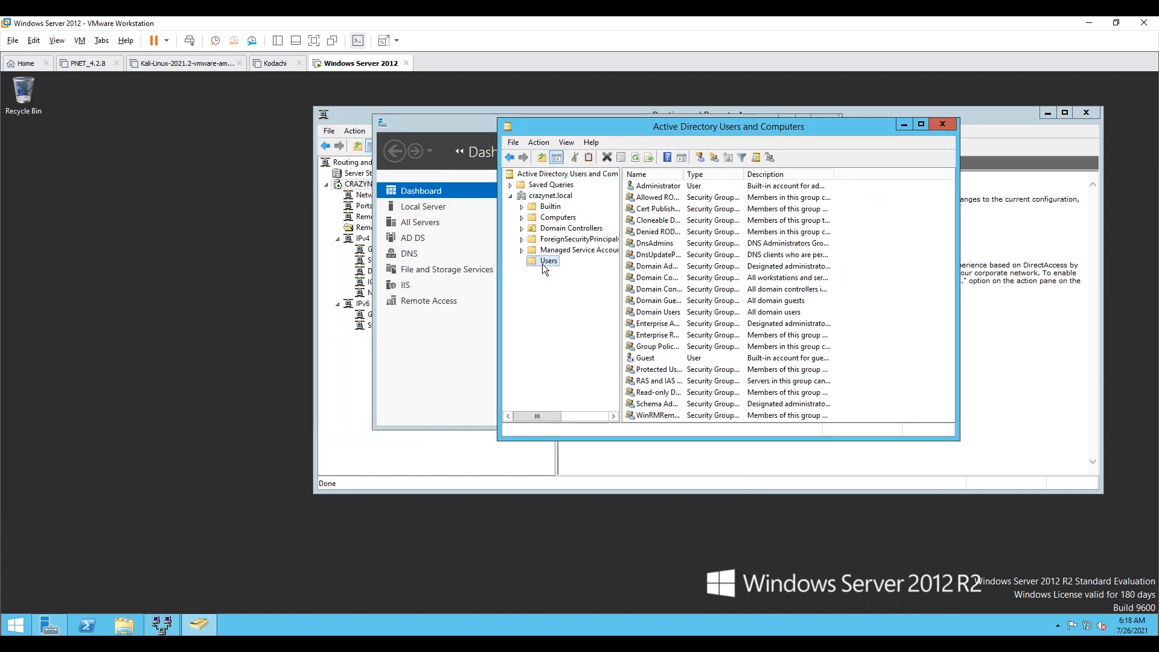
pyautogui.rightClick(544, 260)
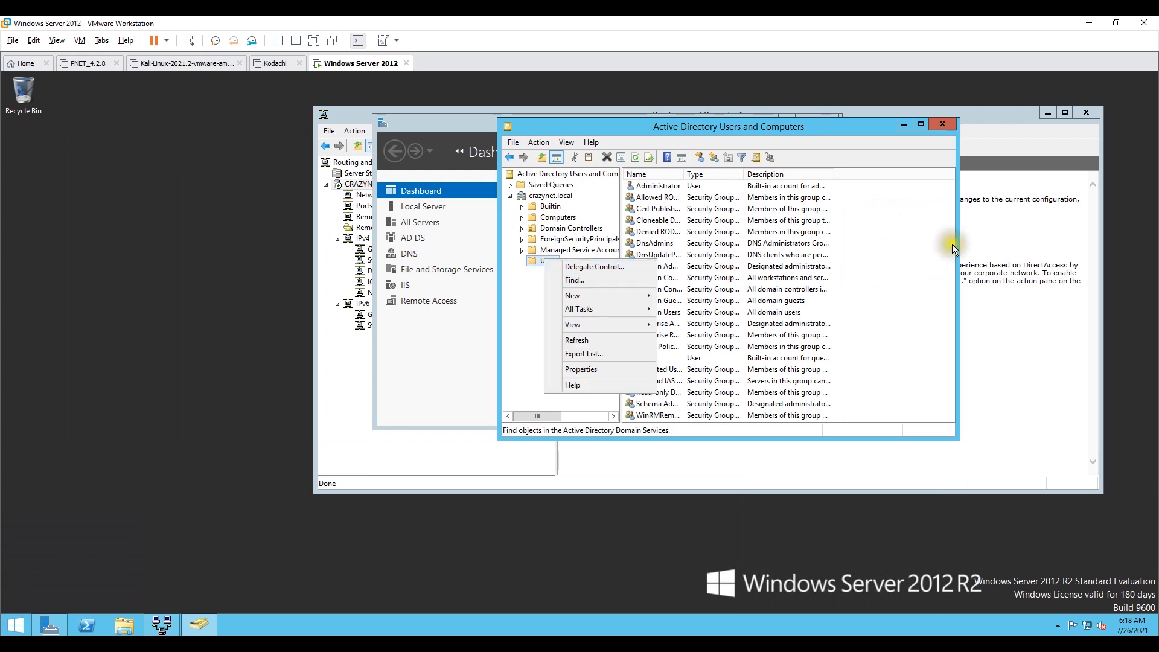
pyautogui.moveTo(622, 295)
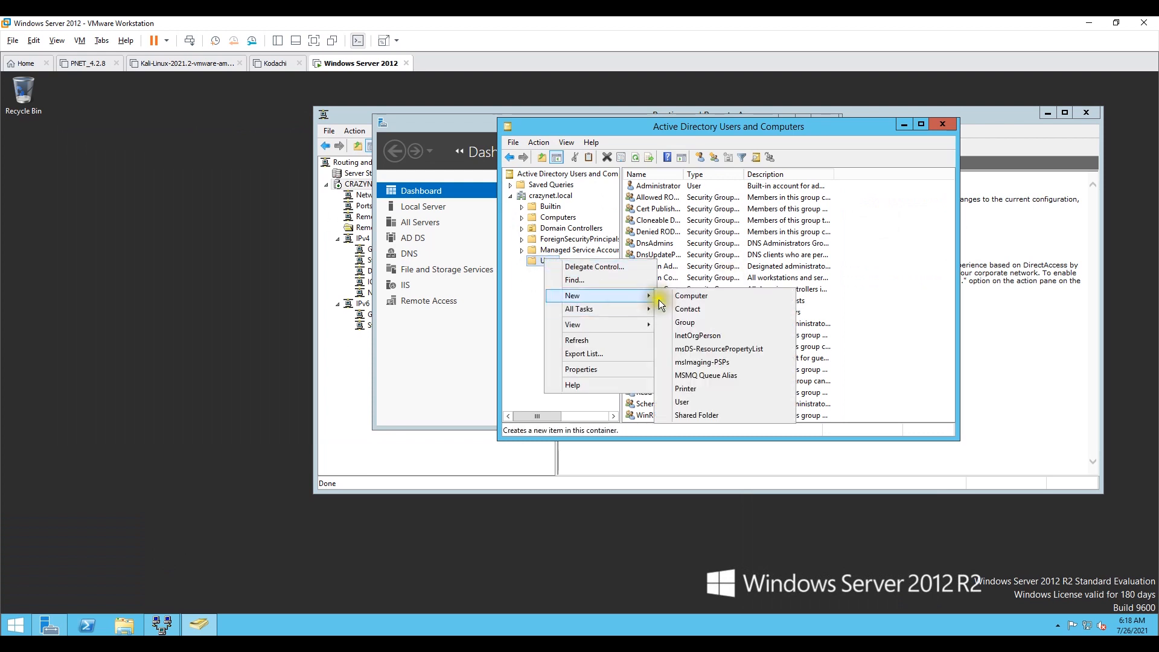
pyautogui.click(707, 400)
# Step: Enter crazynet as the user's first name and logon name and continue to the password page
pyautogui.write('crazynet')
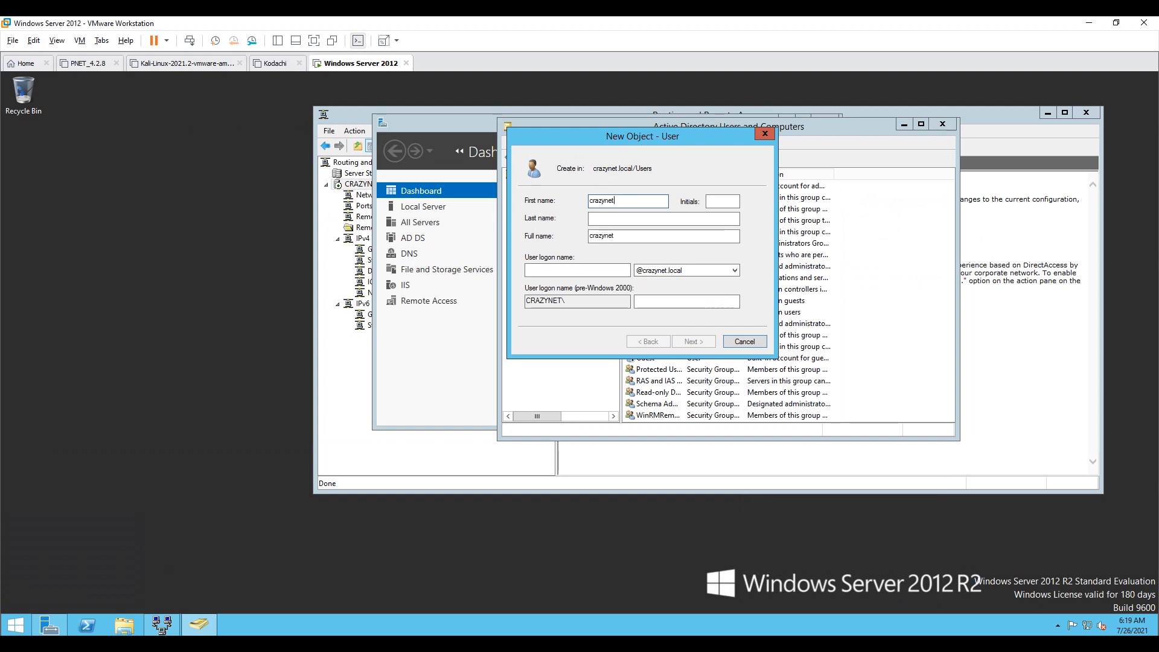
pyautogui.press('Tab')
pyautogui.press('Tab')
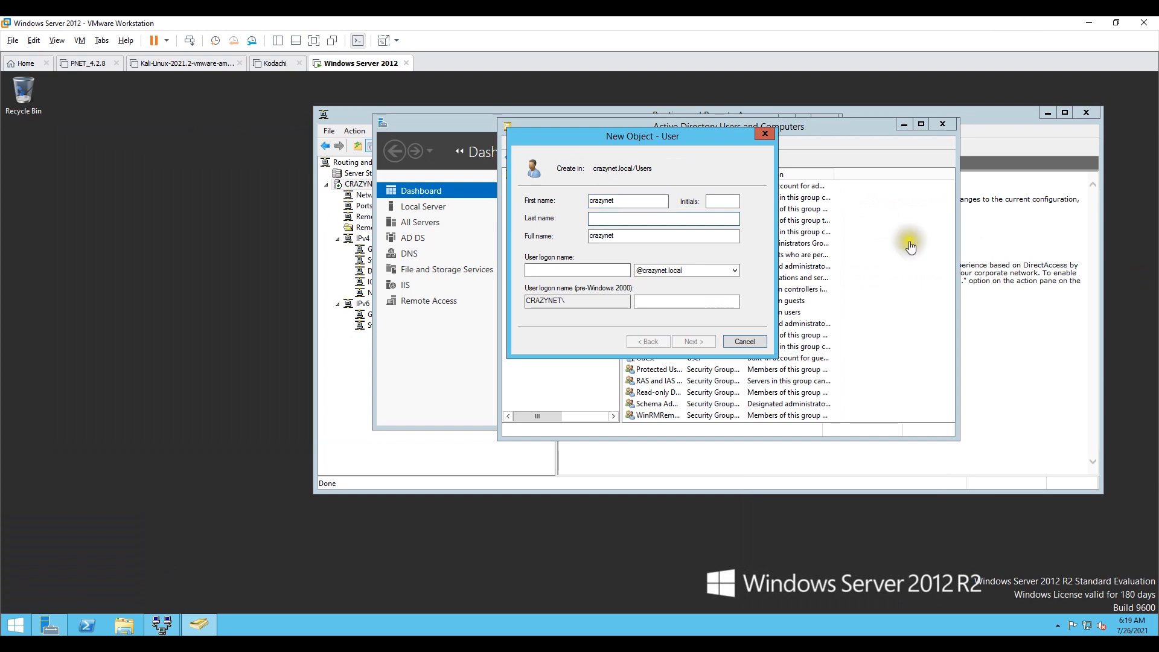
pyautogui.click(630, 236)
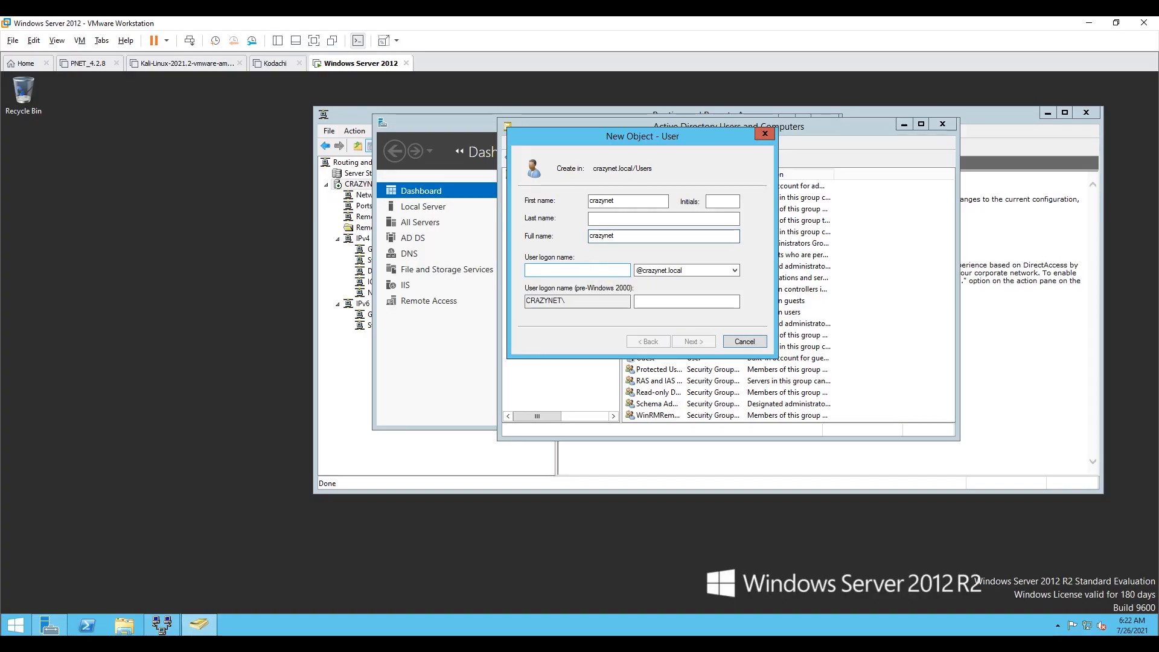
pyautogui.click(600, 269)
pyautogui.write('crazynet')
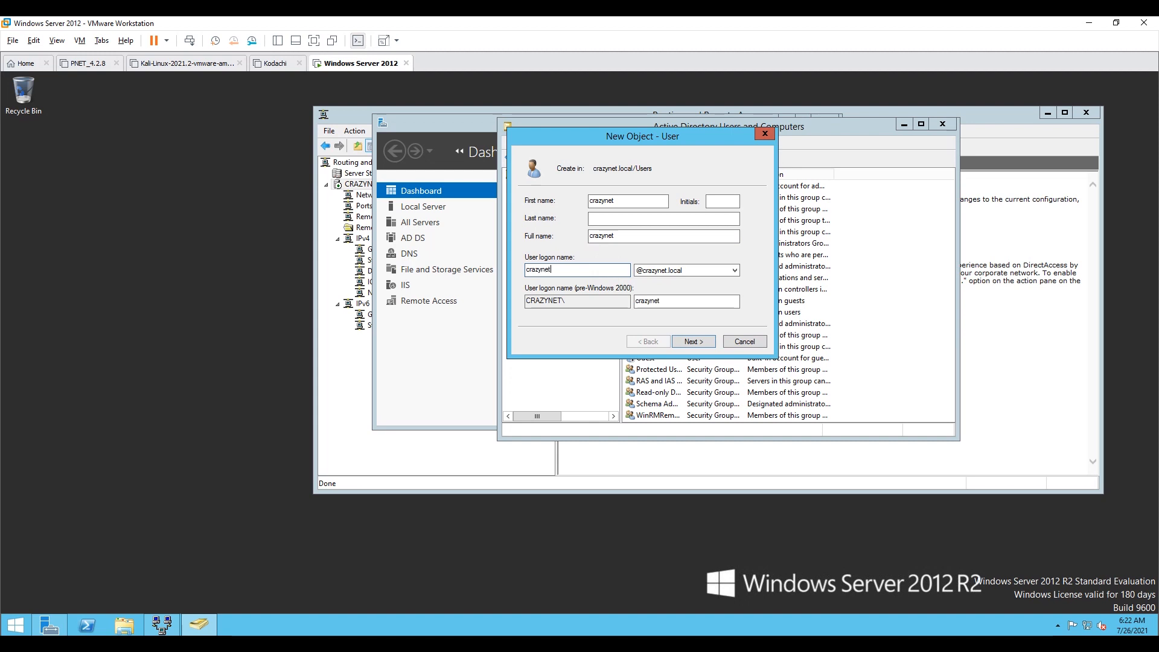
pyautogui.press('Tab')
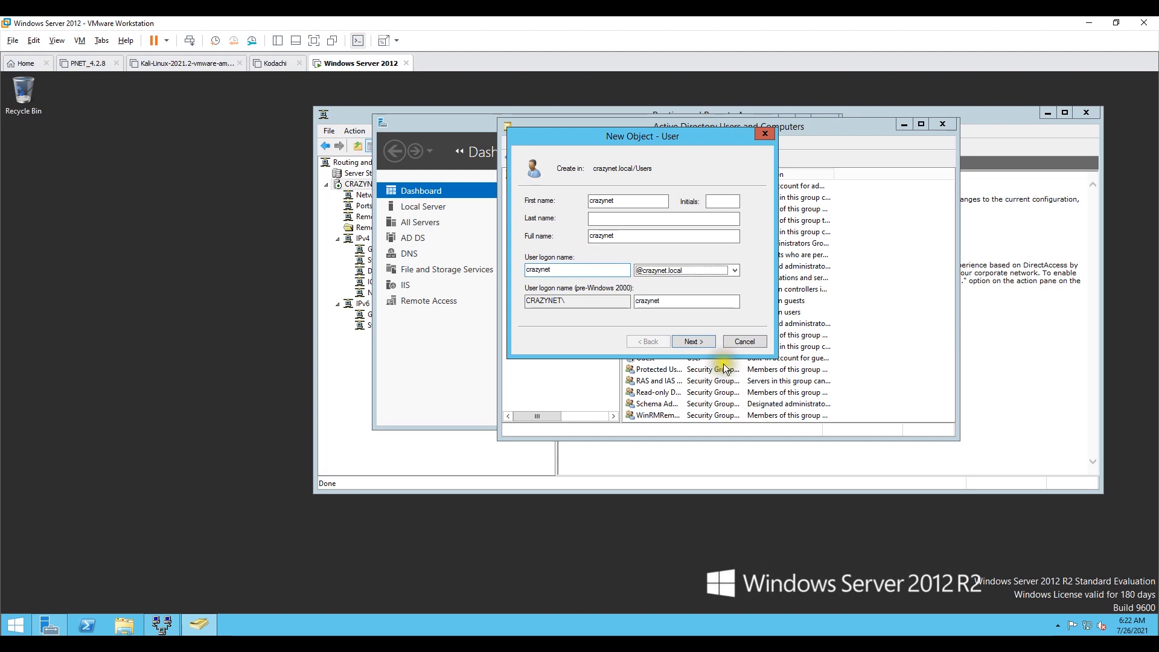
pyautogui.click(714, 343)
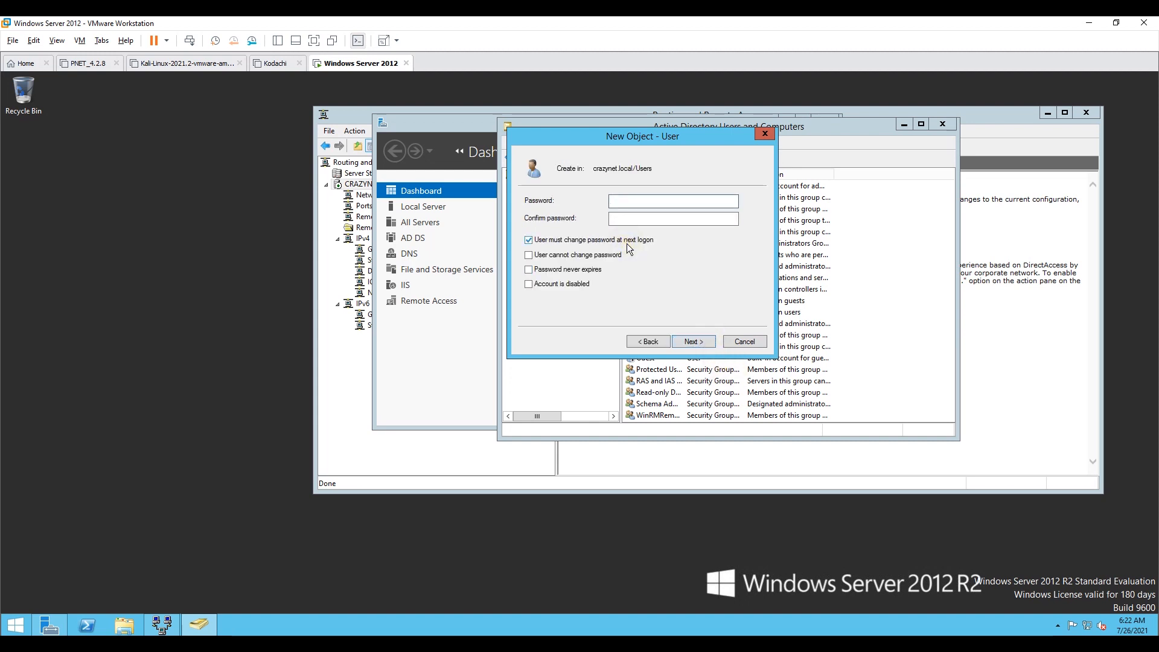
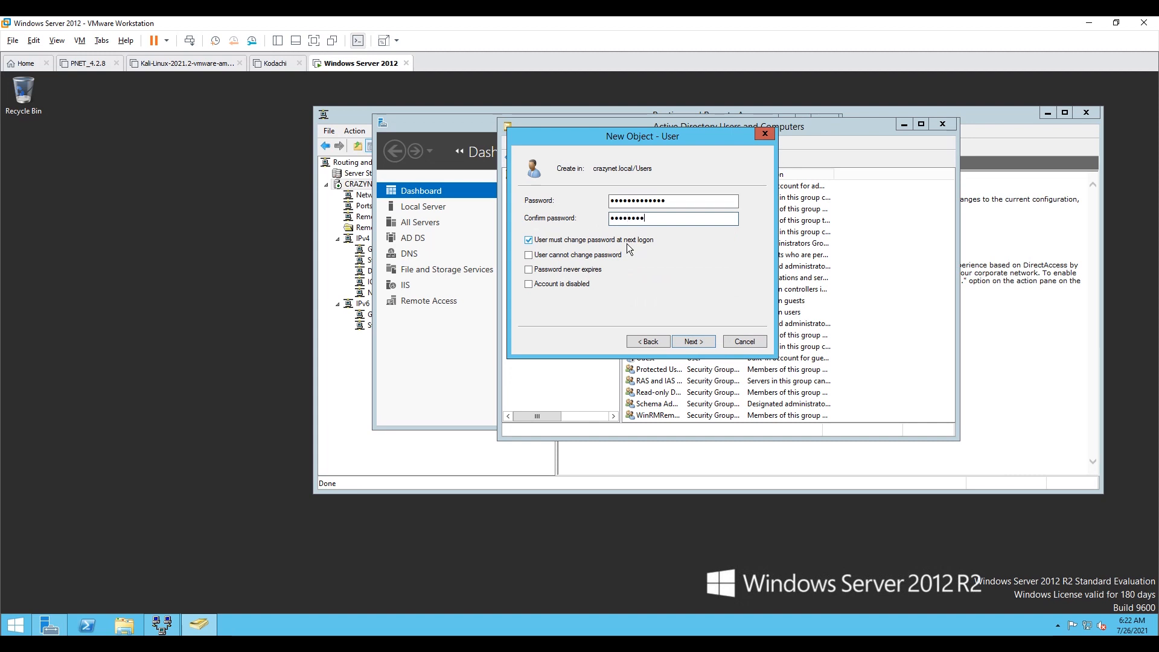
# Step: Clear the must-change-password-at-next-logon option, enable password never expires, and try to finish creating the user
pyautogui.click(570, 240)
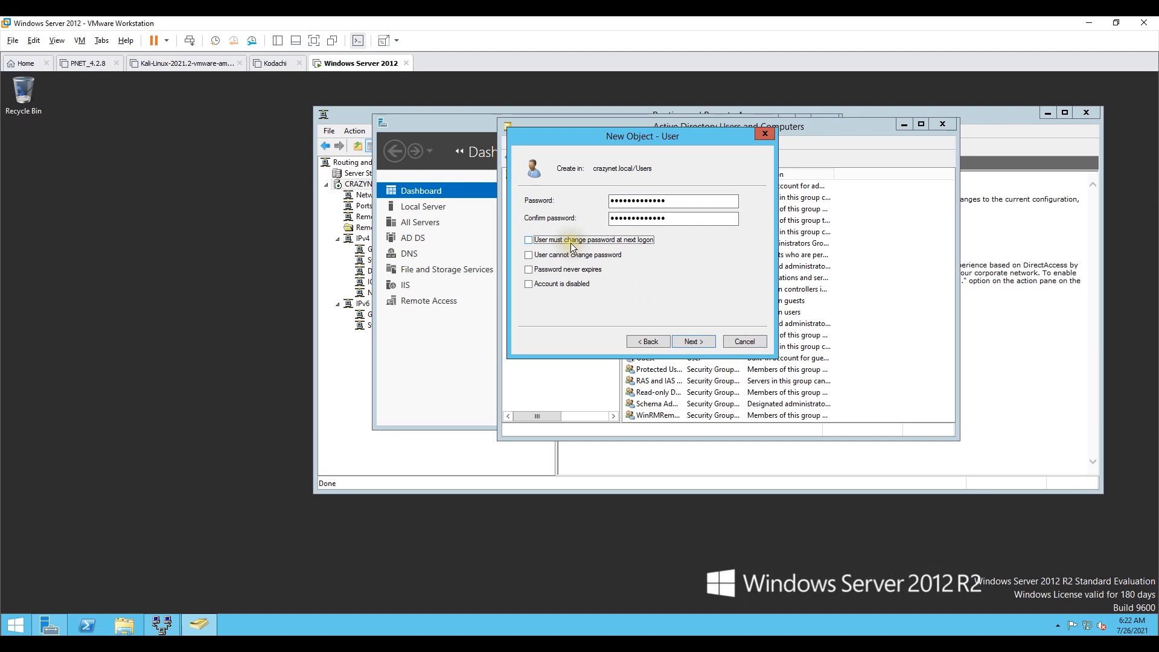
pyautogui.click(591, 273)
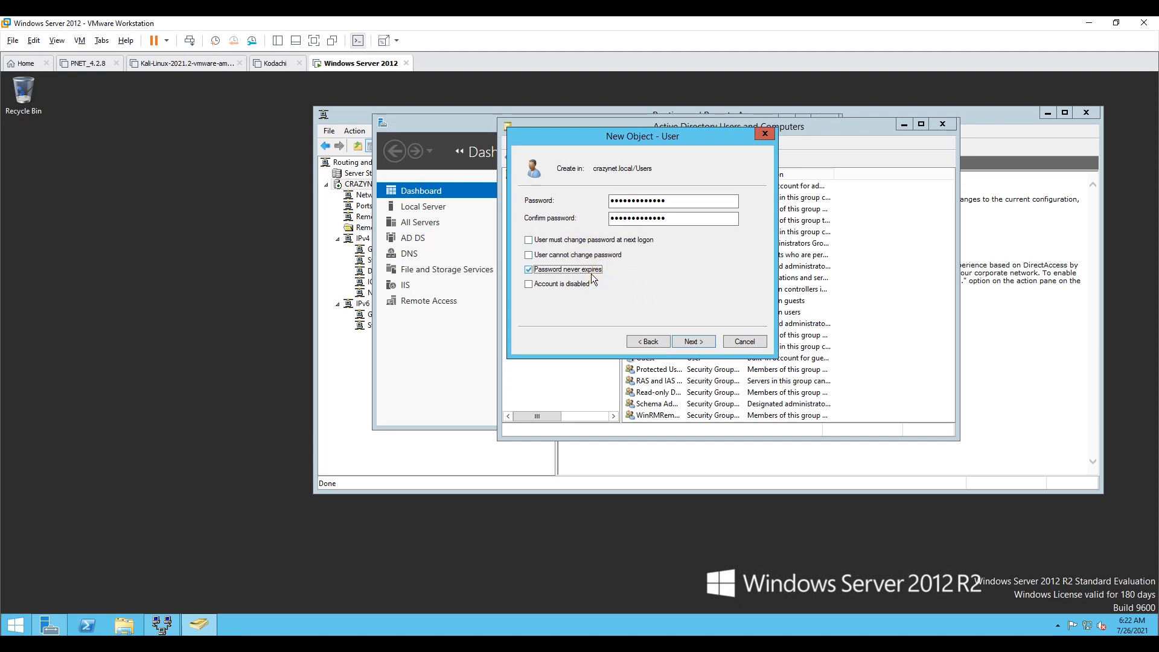
pyautogui.click(703, 345)
pyautogui.click(703, 344)
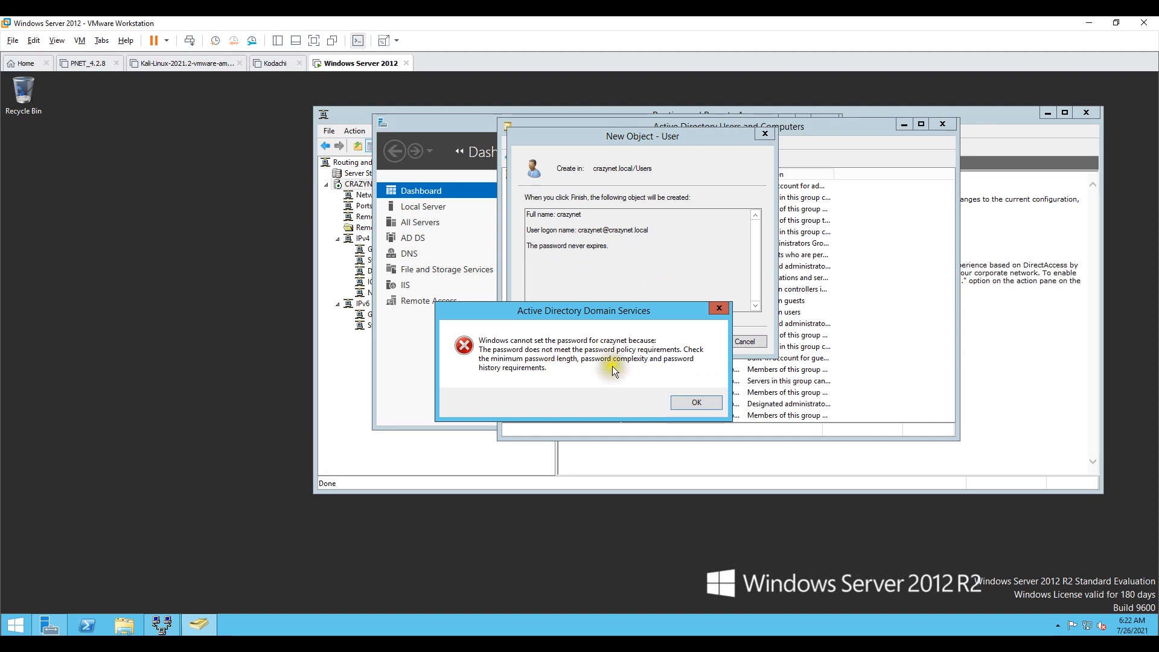
# Step: Dismiss the password policy error, return to the password page and re-enter the password and its confirmation
pyautogui.click(697, 402)
pyautogui.click(657, 342)
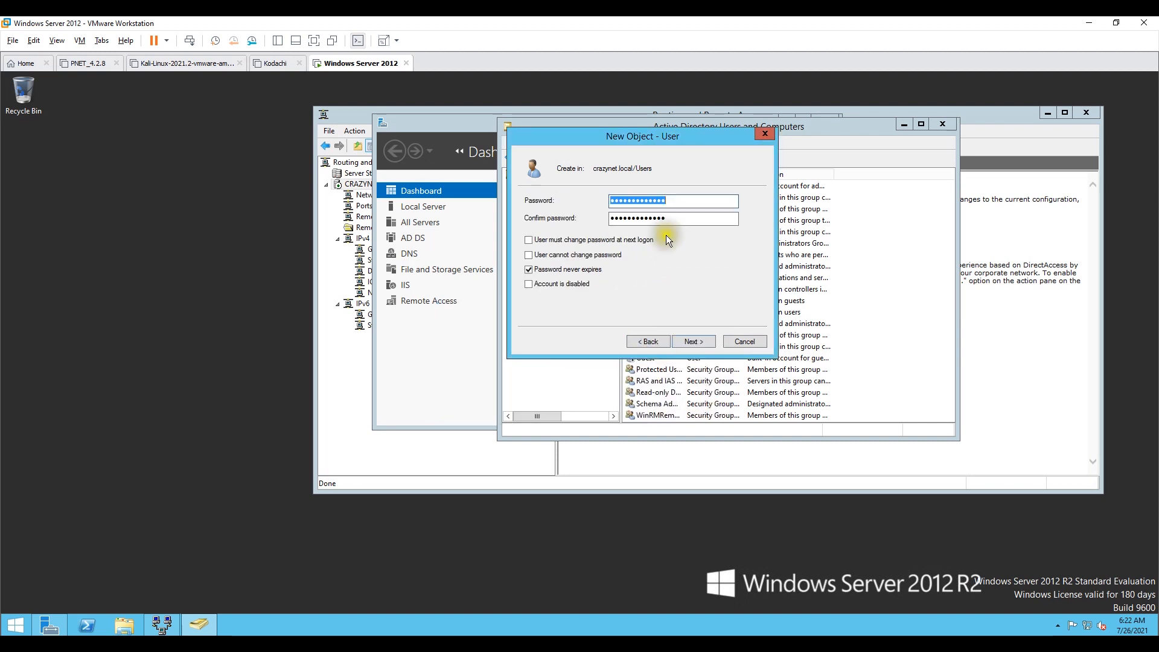
pyautogui.press('Tab')
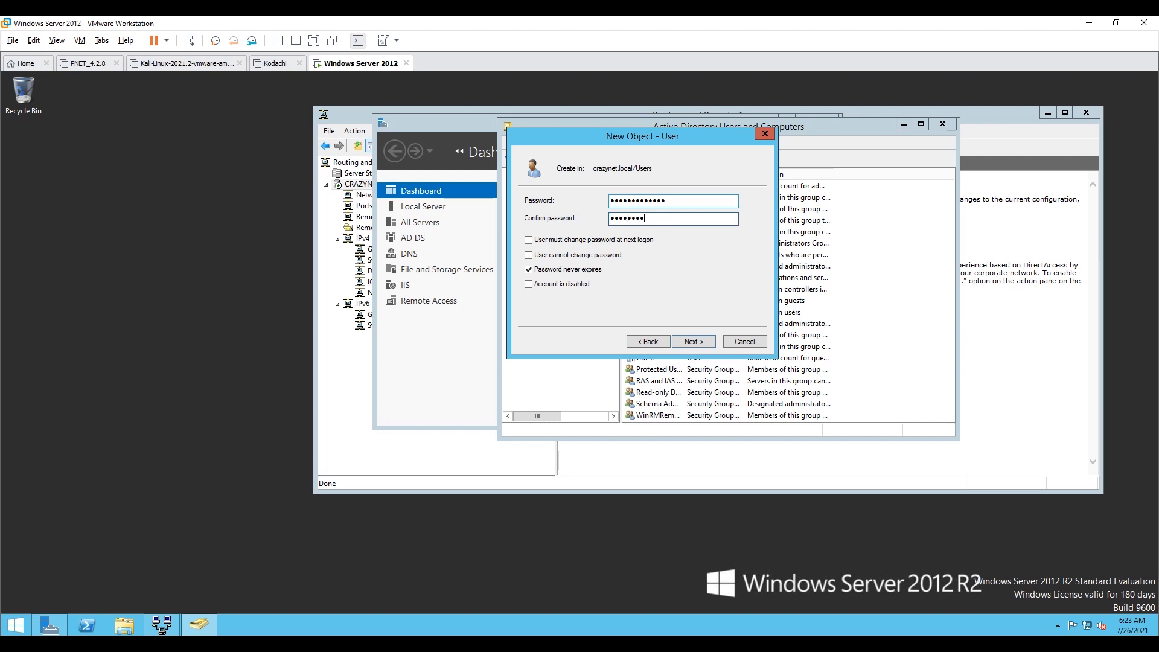
pyautogui.press('Return')
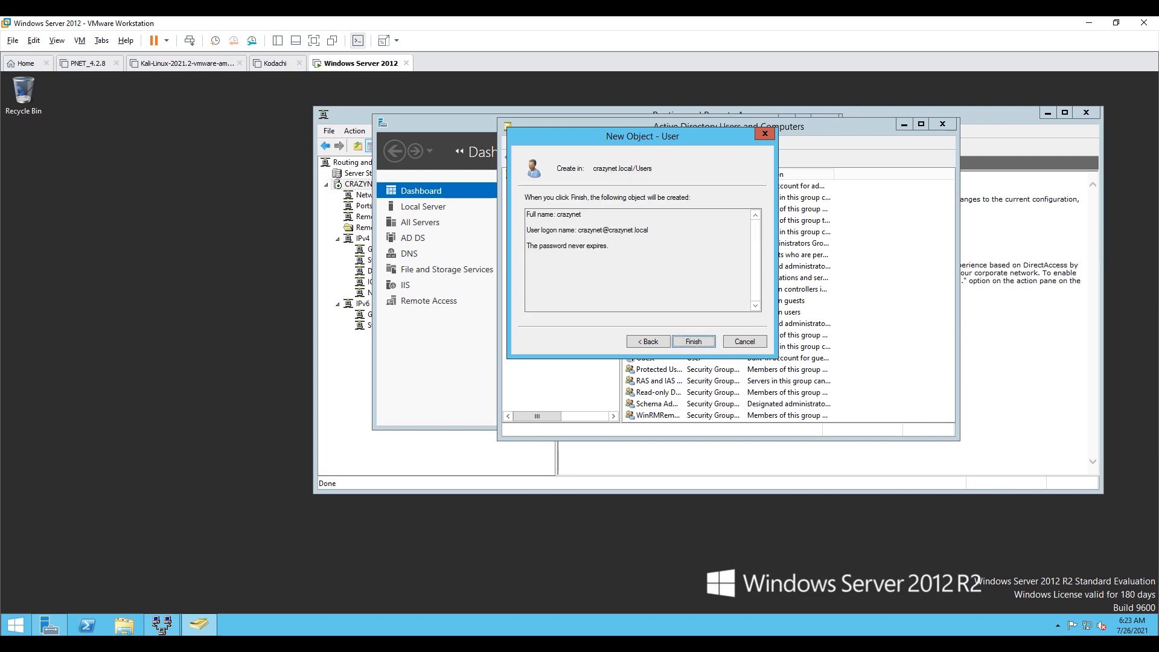
# Step: Try to finish creating the user, dismiss the error and go back to the password page
pyautogui.click(684, 338)
pyautogui.click(699, 401)
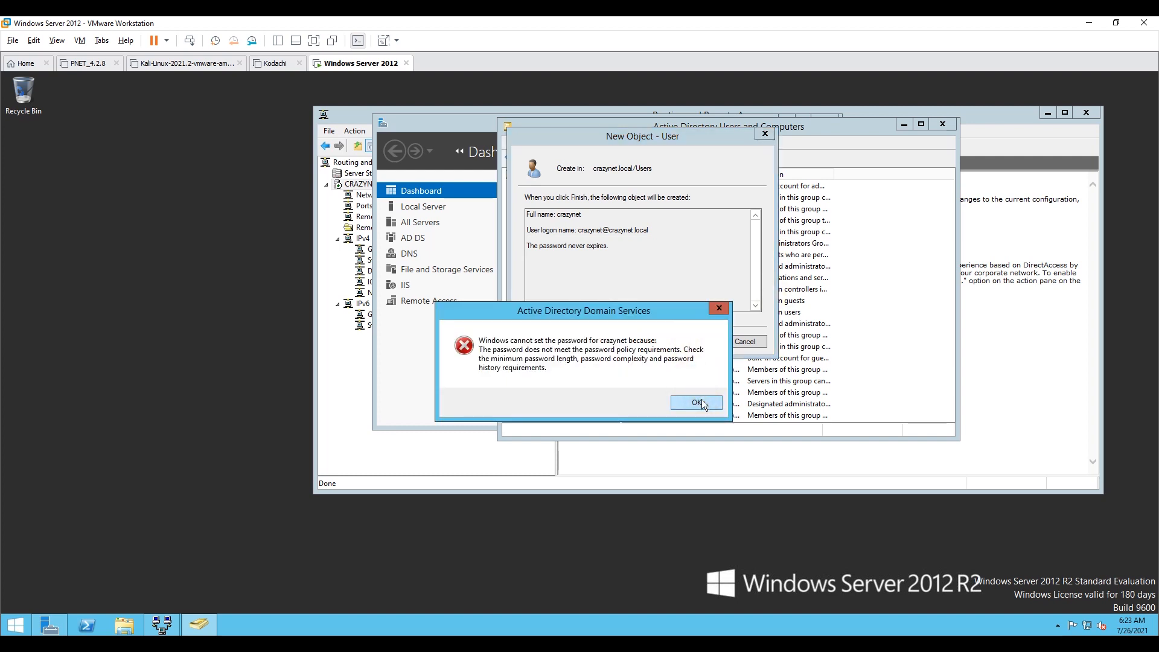
pyautogui.click(664, 341)
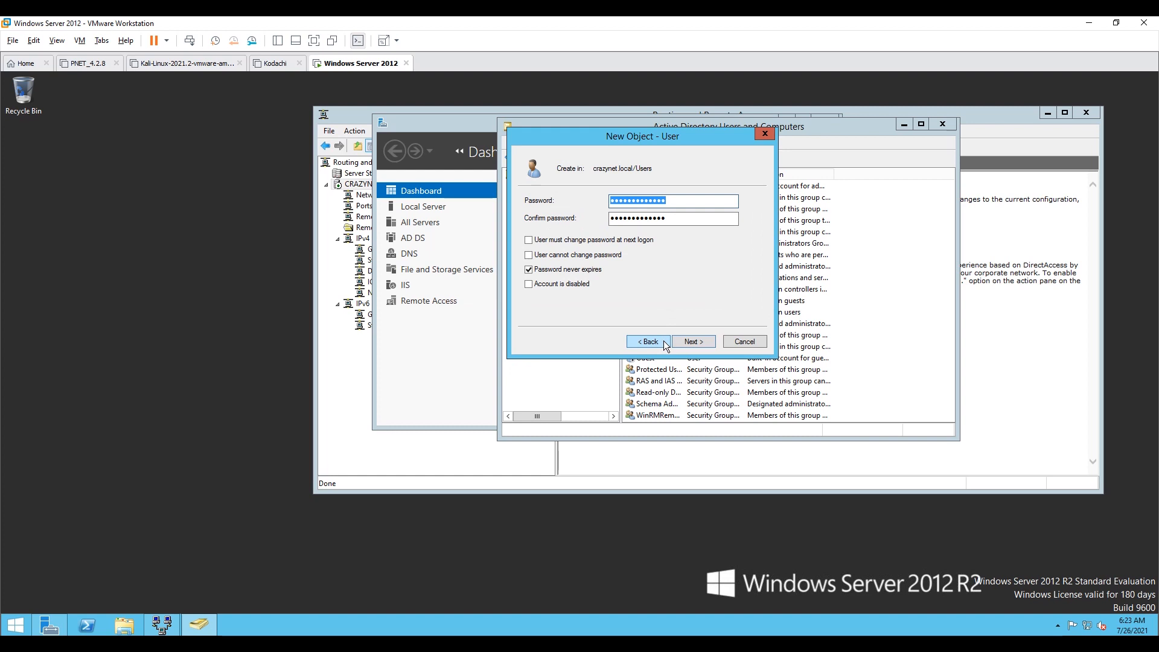
# Step: Re-enter the password and its confirmation, then finish creating the crazynet user
pyautogui.write('•••••••••')
pyautogui.press('Tab')
pyautogui.write('•••••••••••')
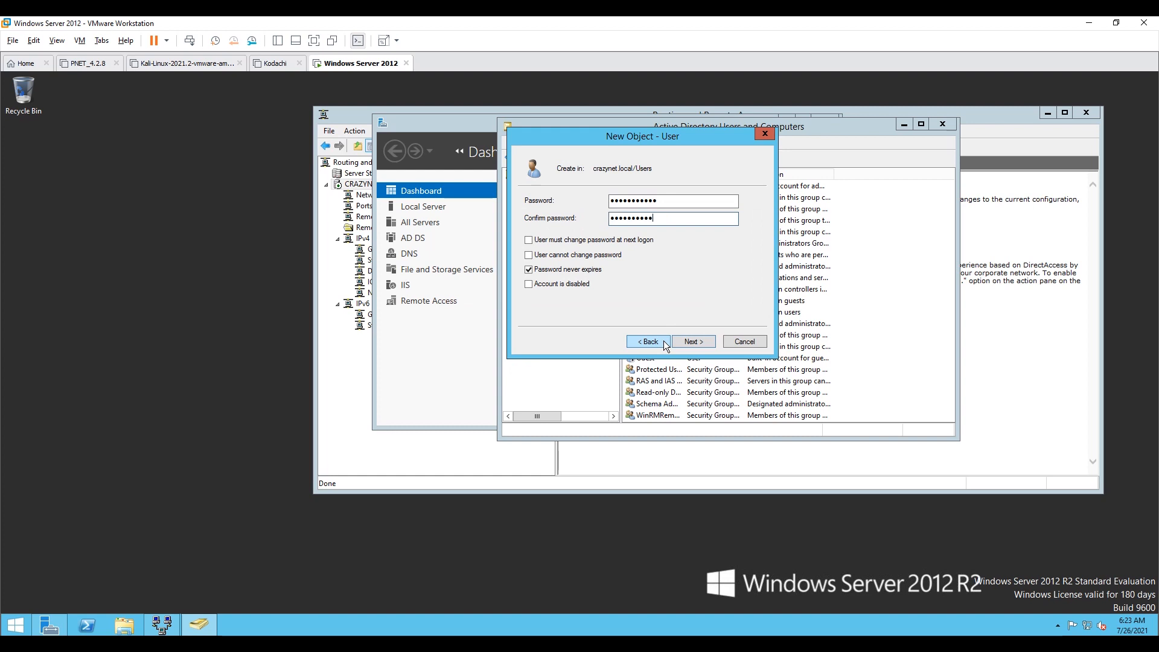
pyautogui.click(694, 342)
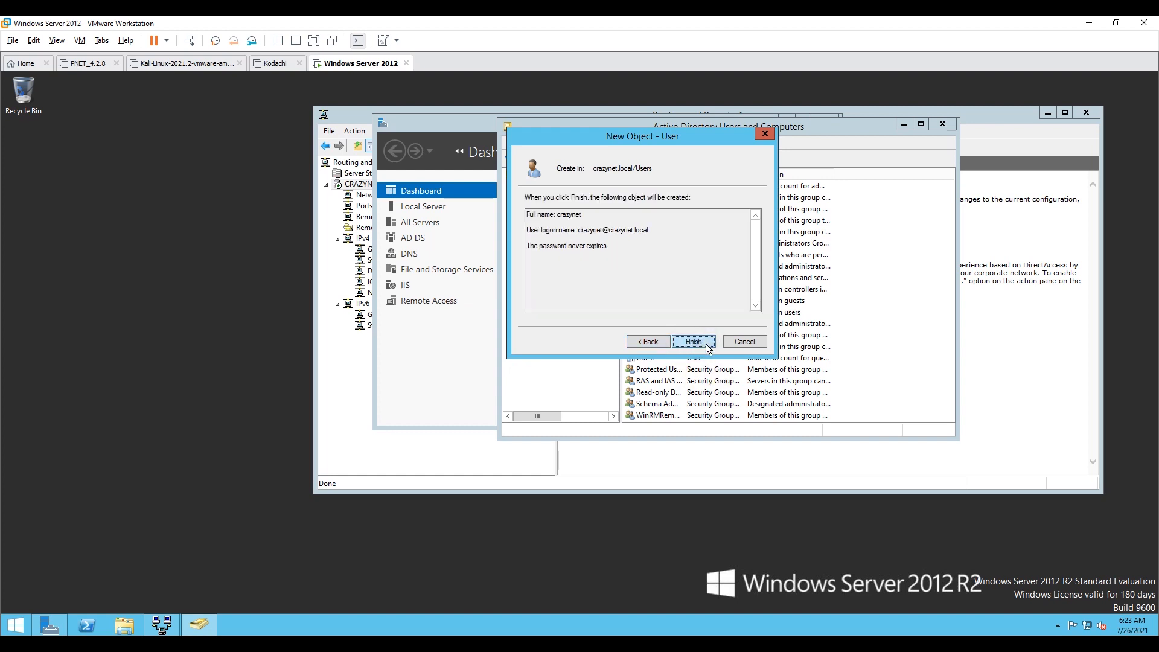
pyautogui.click(694, 341)
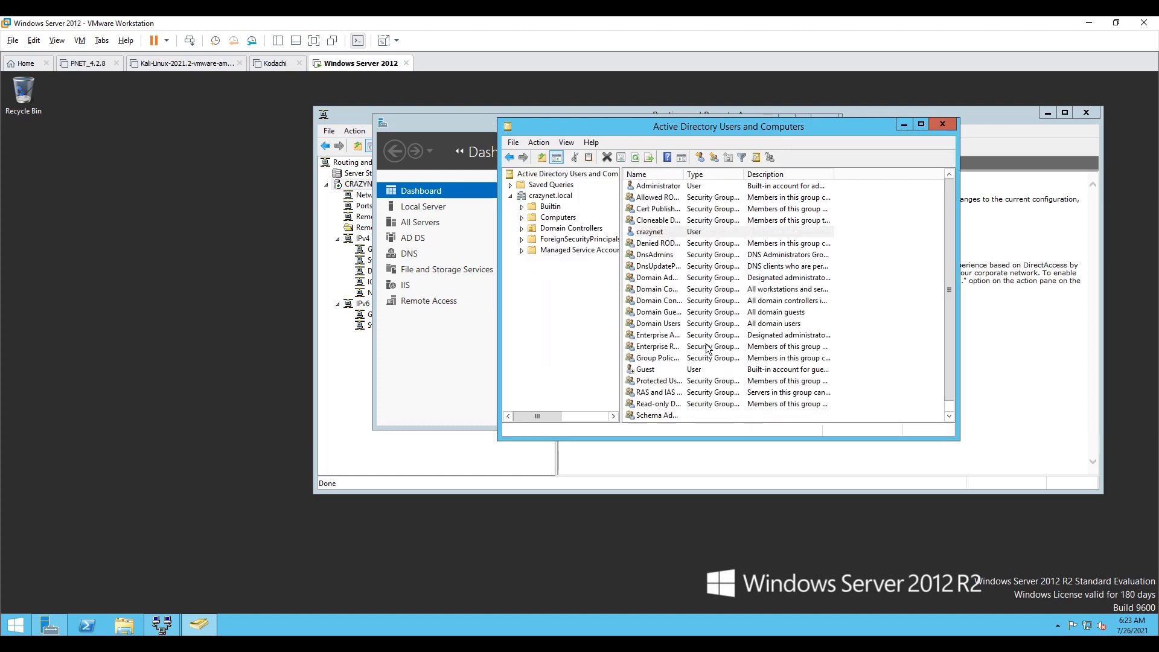
# Step: Allow network access in the crazynet user's dial-in properties and apply it
pyautogui.rightClick(676, 231)
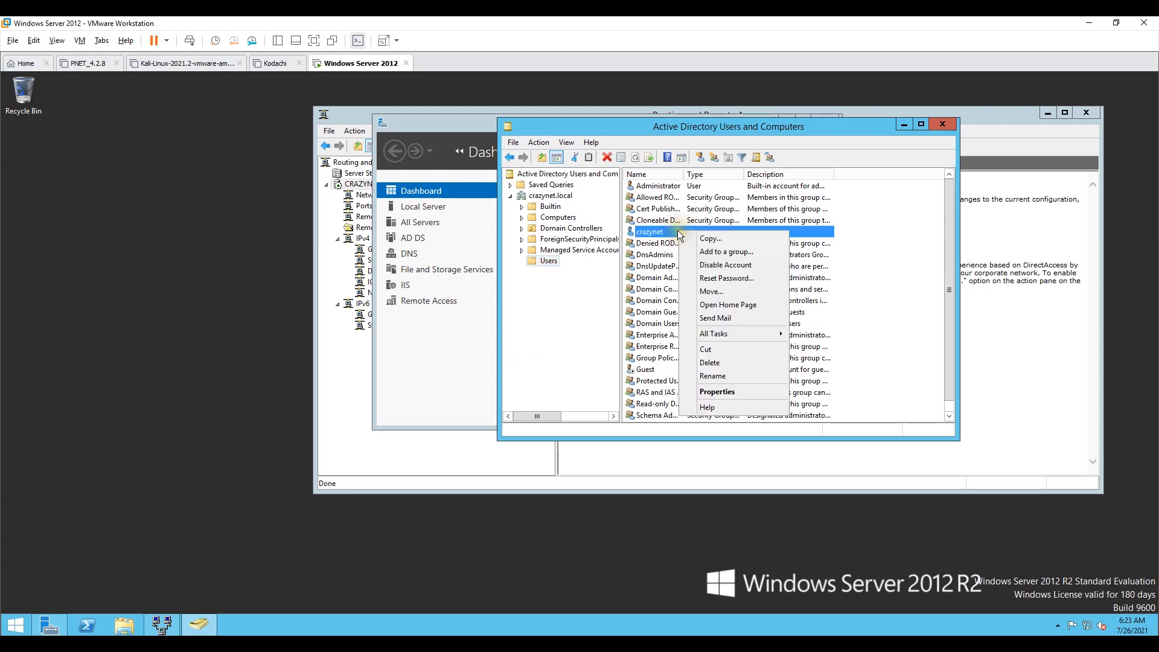
pyautogui.click(729, 392)
pyautogui.click(691, 147)
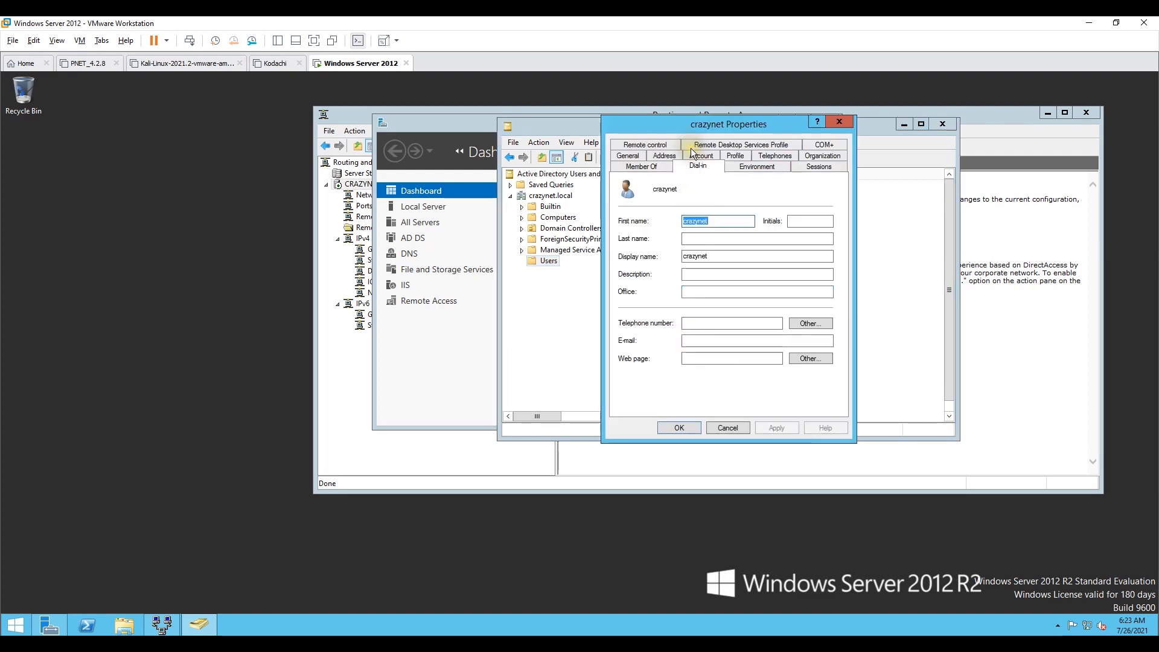
pyautogui.click(650, 200)
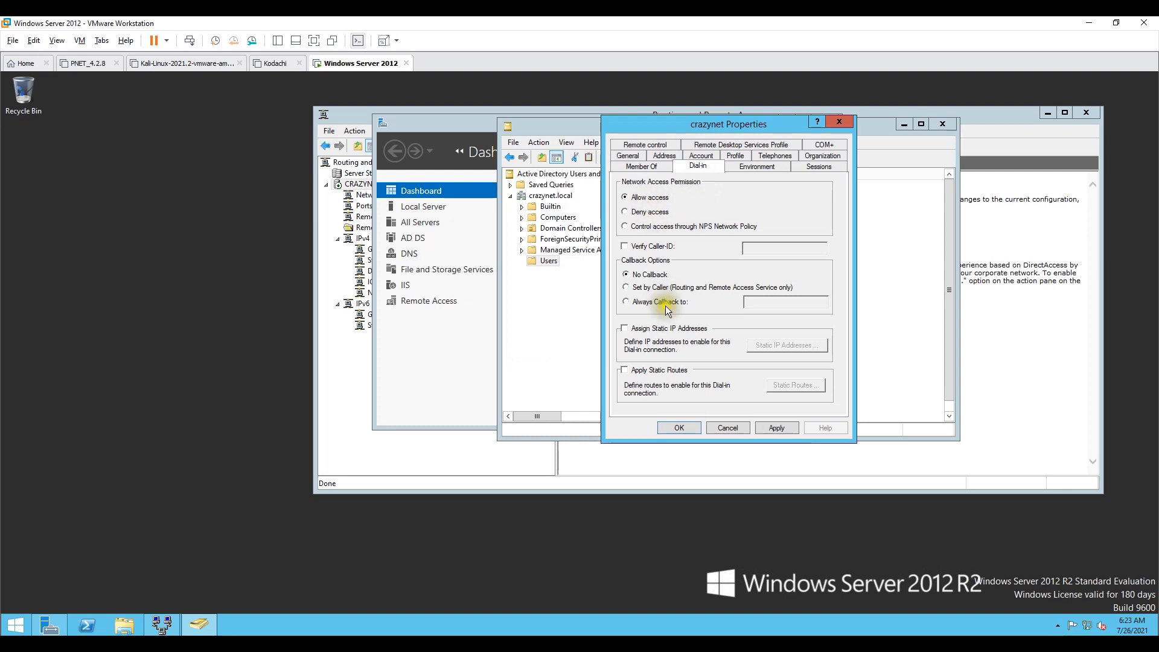
pyautogui.click(787, 425)
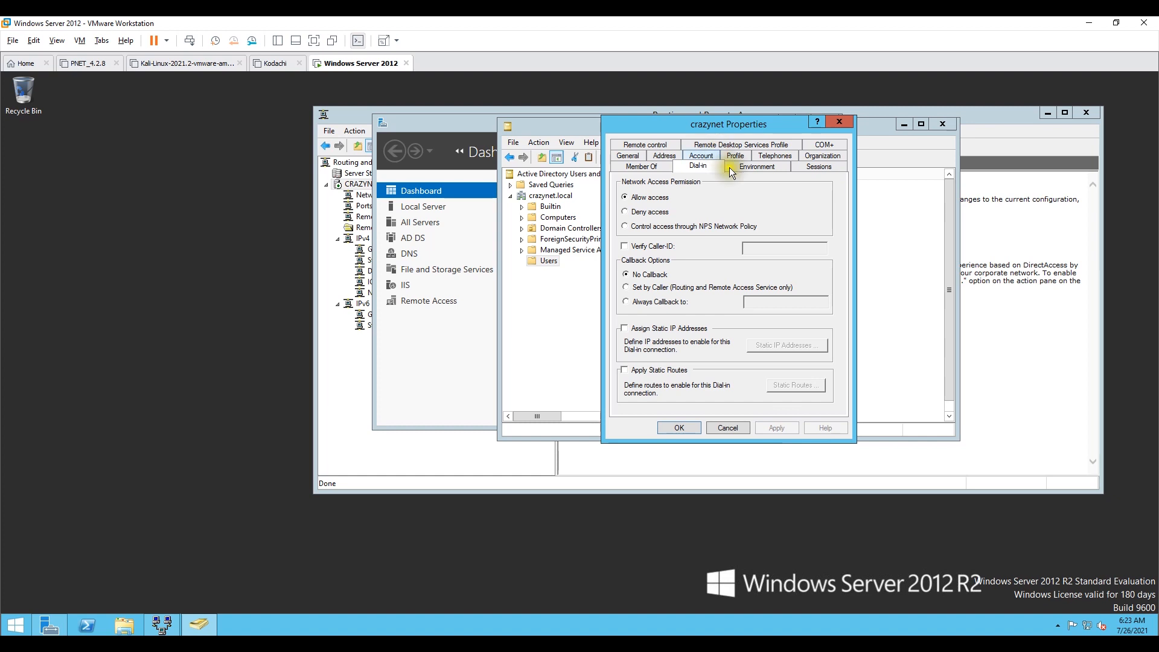
# Step: Review the user's other property tabs and close the properties dialog
pyautogui.click(760, 156)
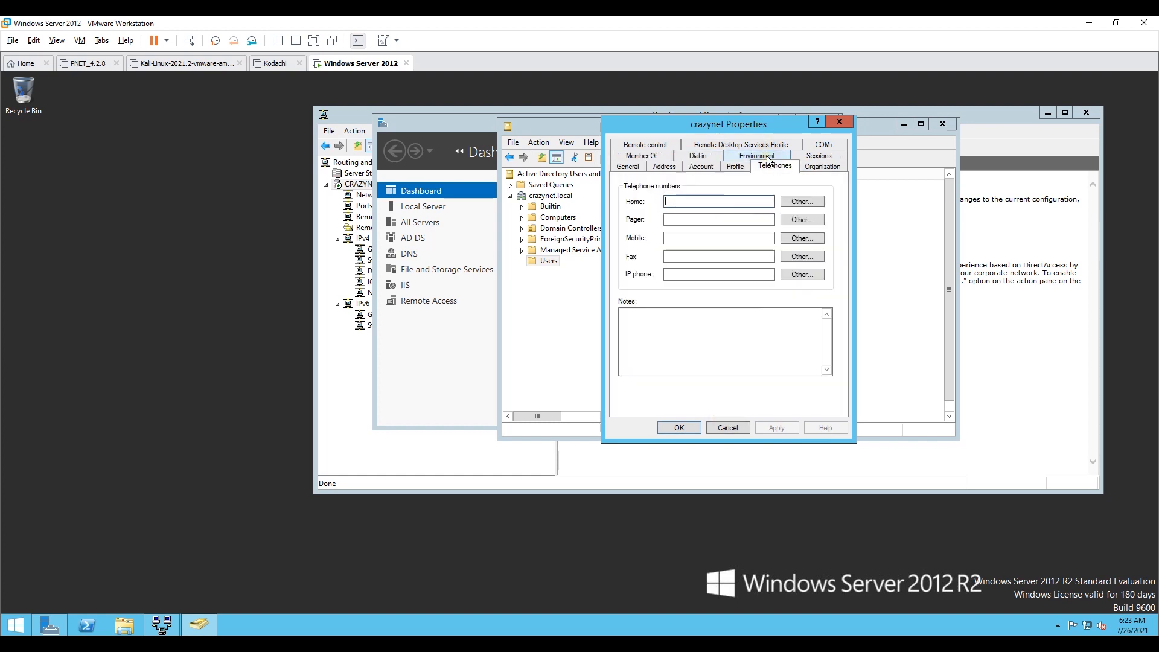
pyautogui.click(735, 167)
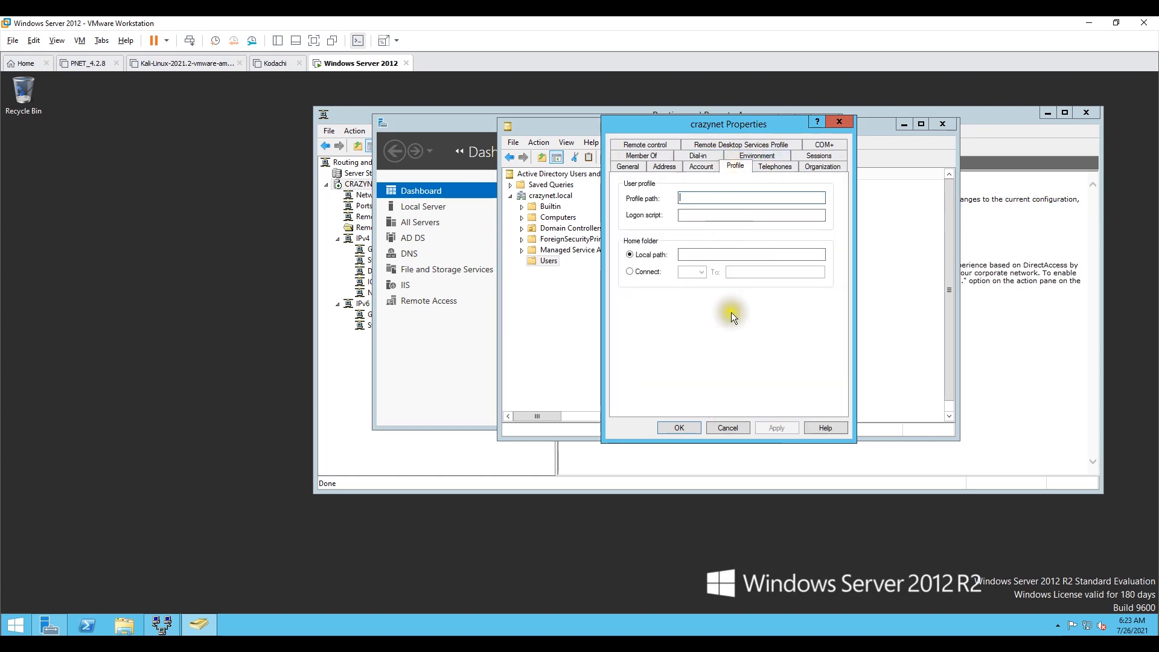
pyautogui.click(700, 167)
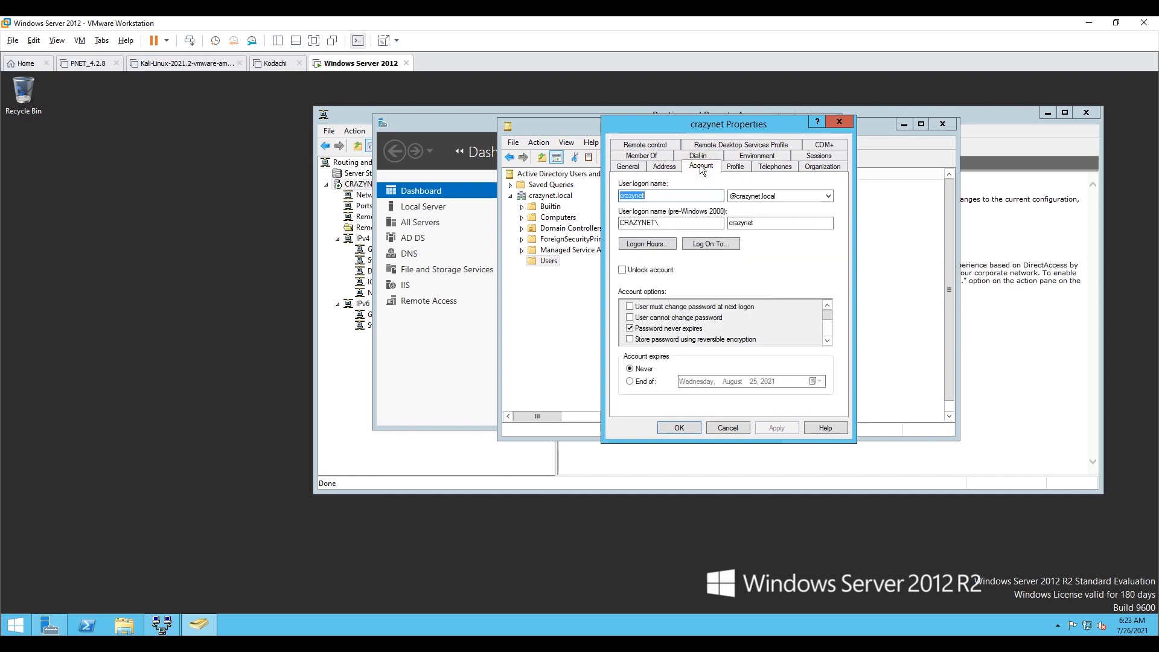
pyautogui.click(661, 146)
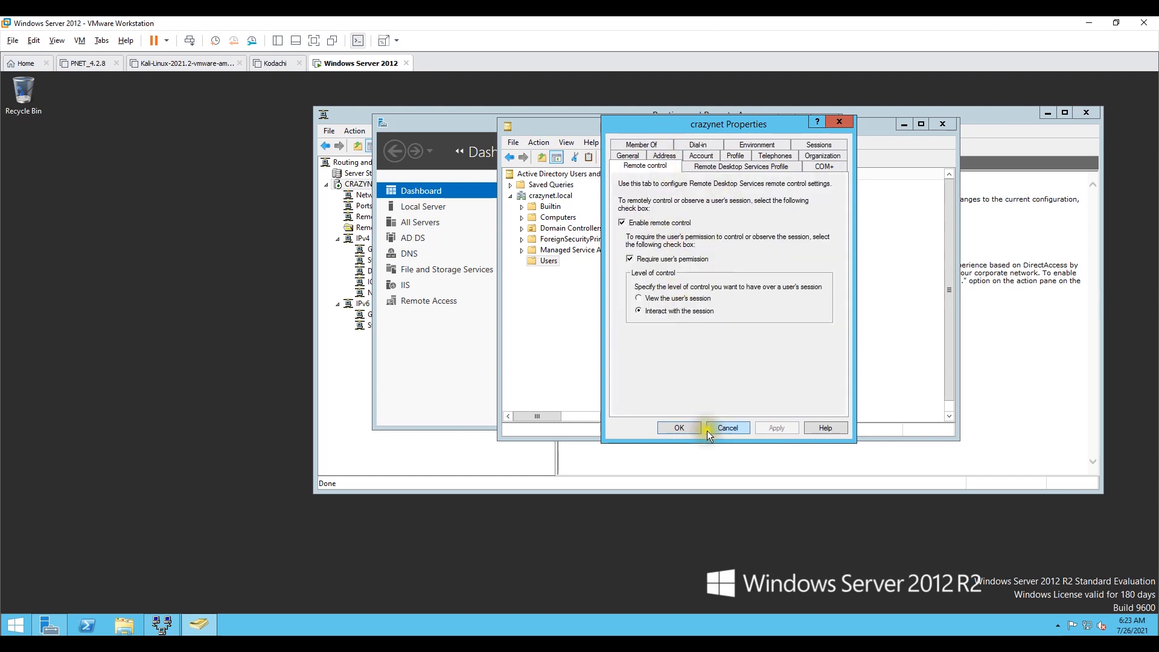
pyautogui.click(676, 427)
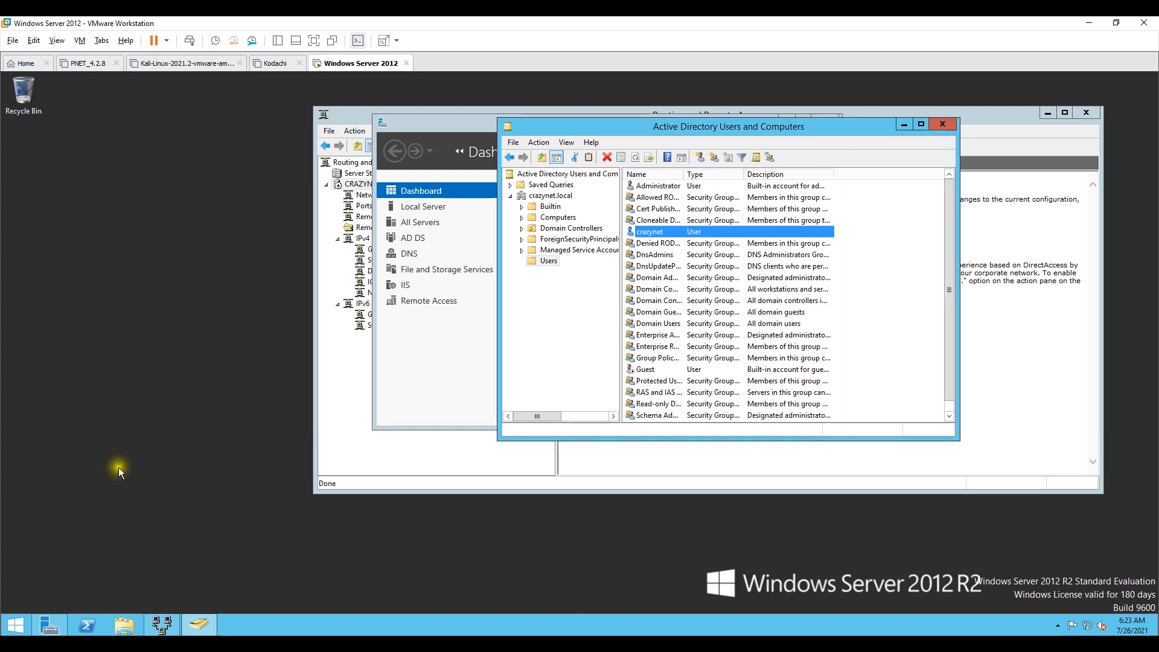
# Step: Return to Routing and Remote Access and view the connected remote access clients
pyautogui.click(903, 125)
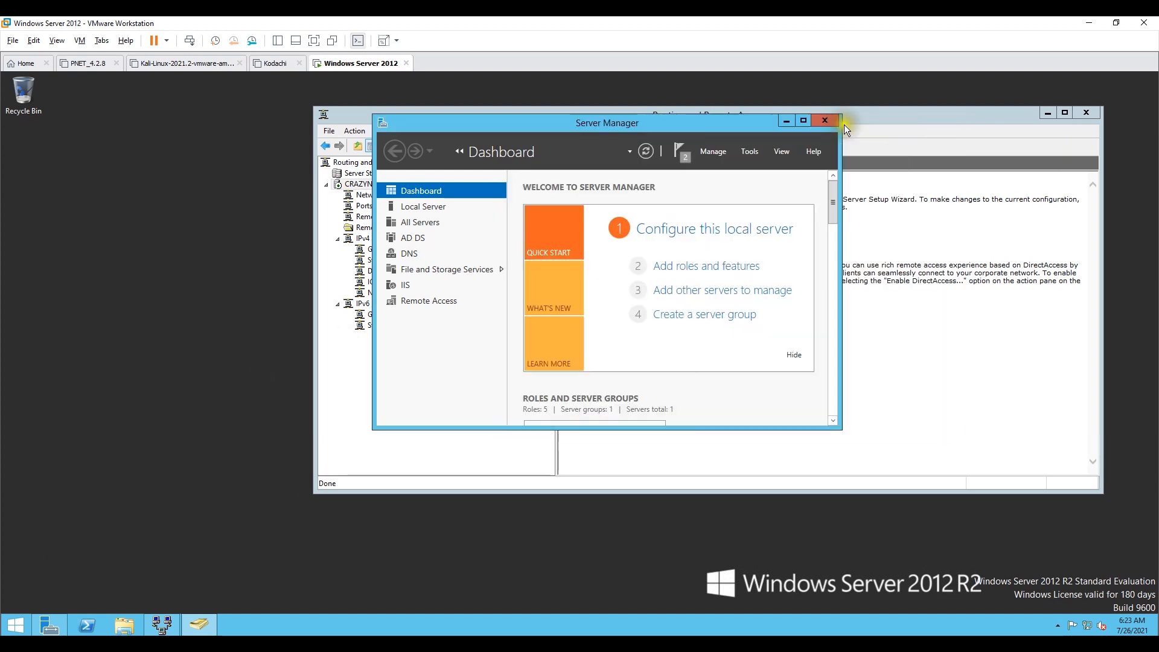
pyautogui.click(786, 123)
pyautogui.click(785, 122)
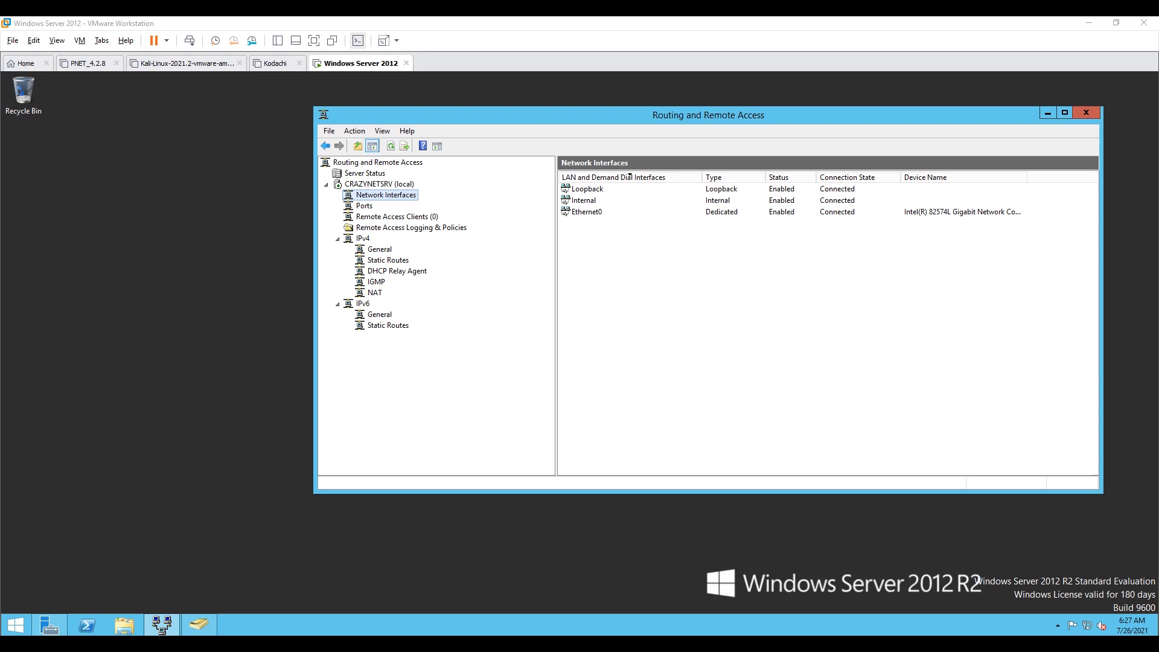
pyautogui.click(384, 196)
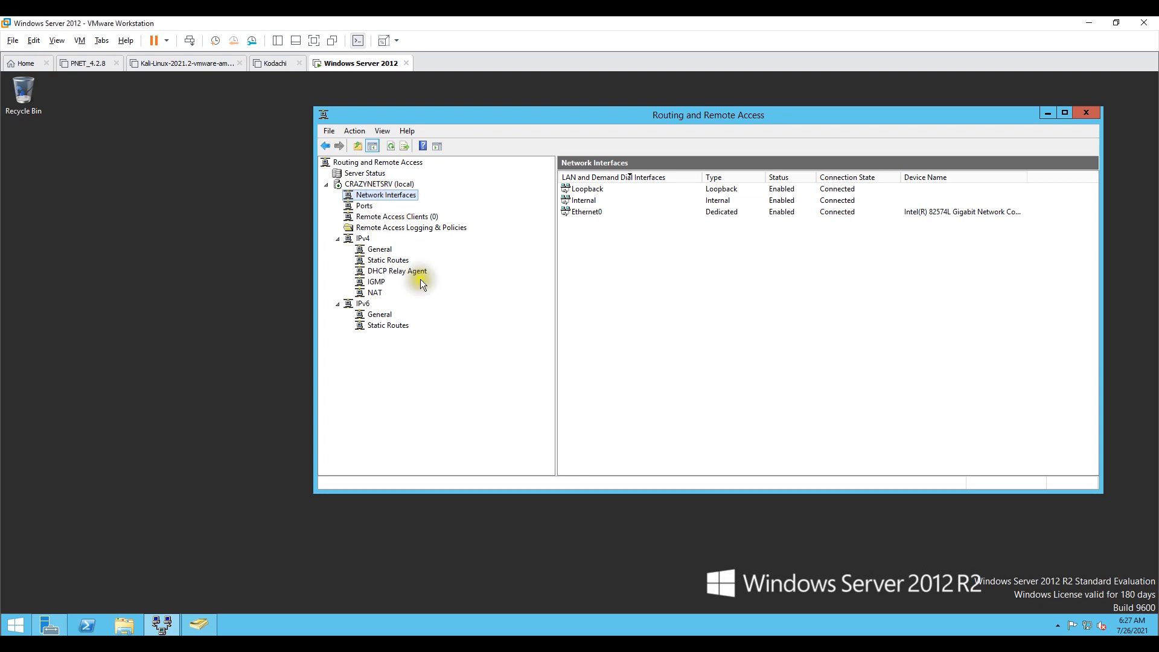
pyautogui.rightClick(393, 195)
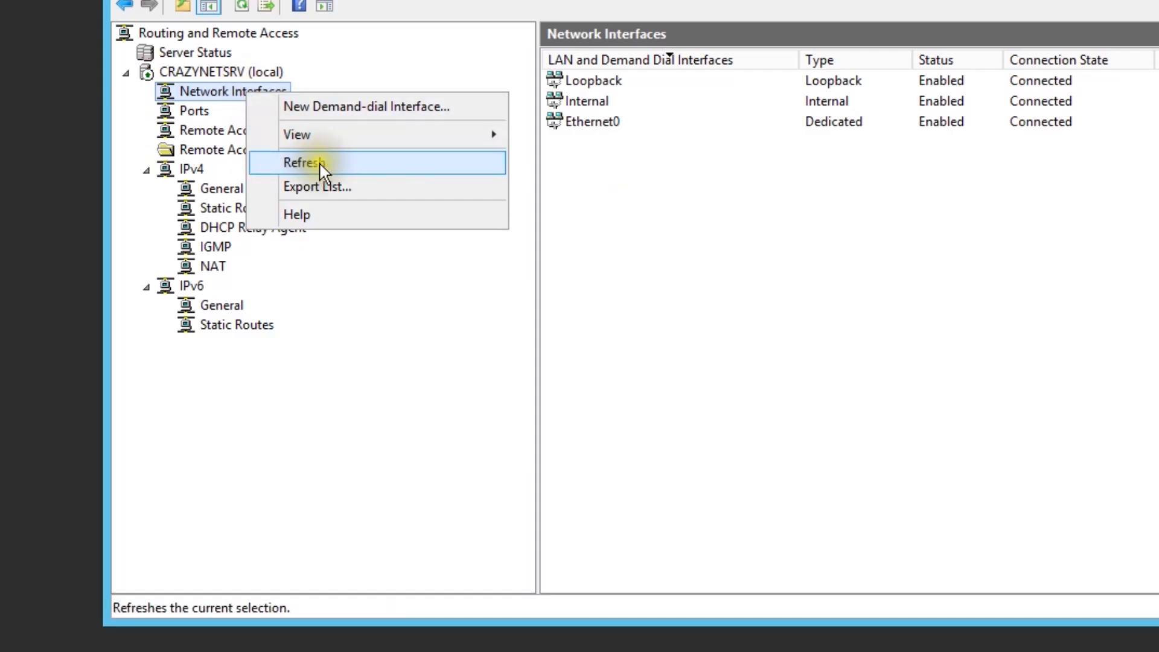
pyautogui.click(302, 163)
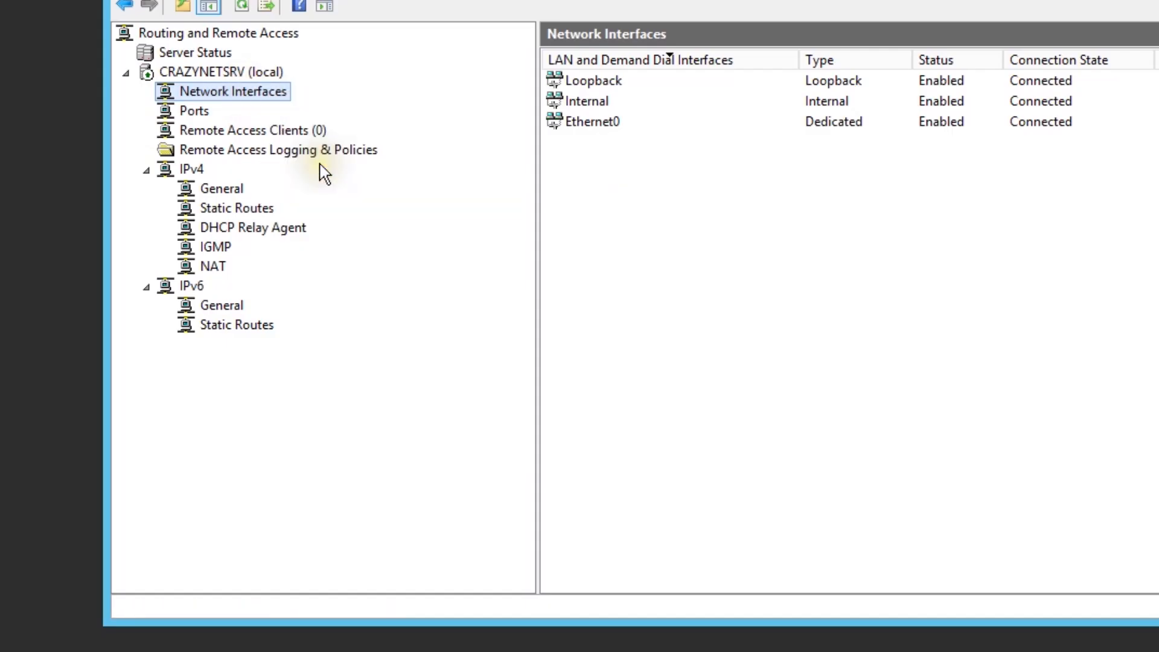
pyautogui.click(286, 128)
pyautogui.moveTo(732, 57); pyautogui.dragTo(847, 56)
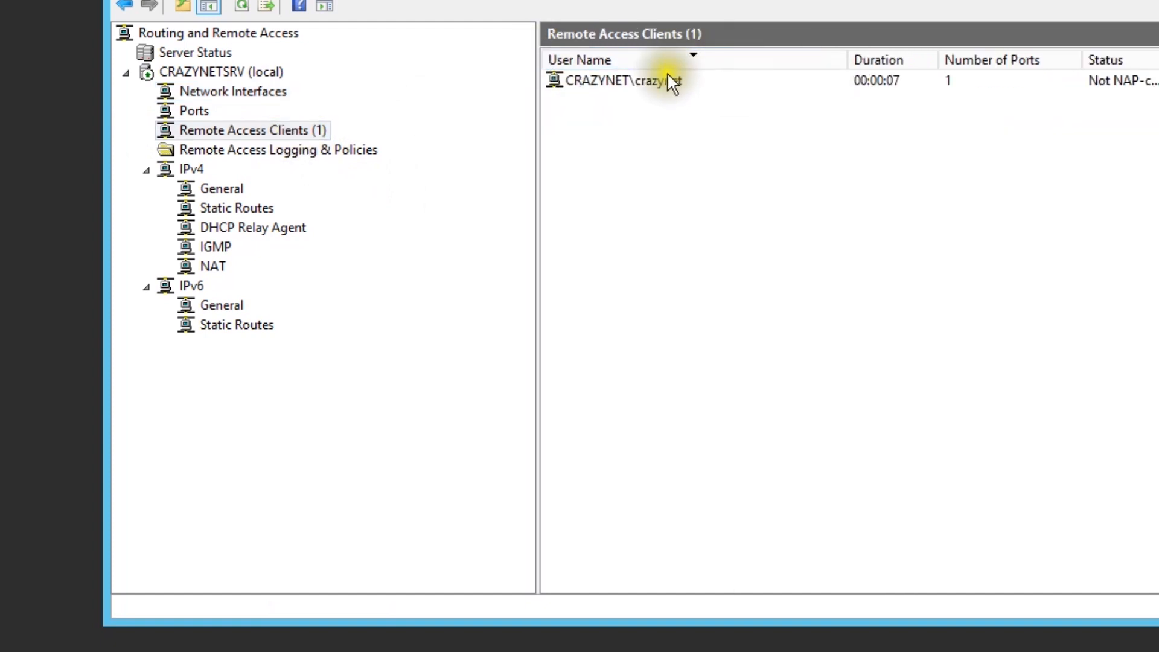
# Step: Switch to the ARRIS router's web admin page at 192.168.0.1 and log in as admin with the saved password
pyautogui.click(663, 78)
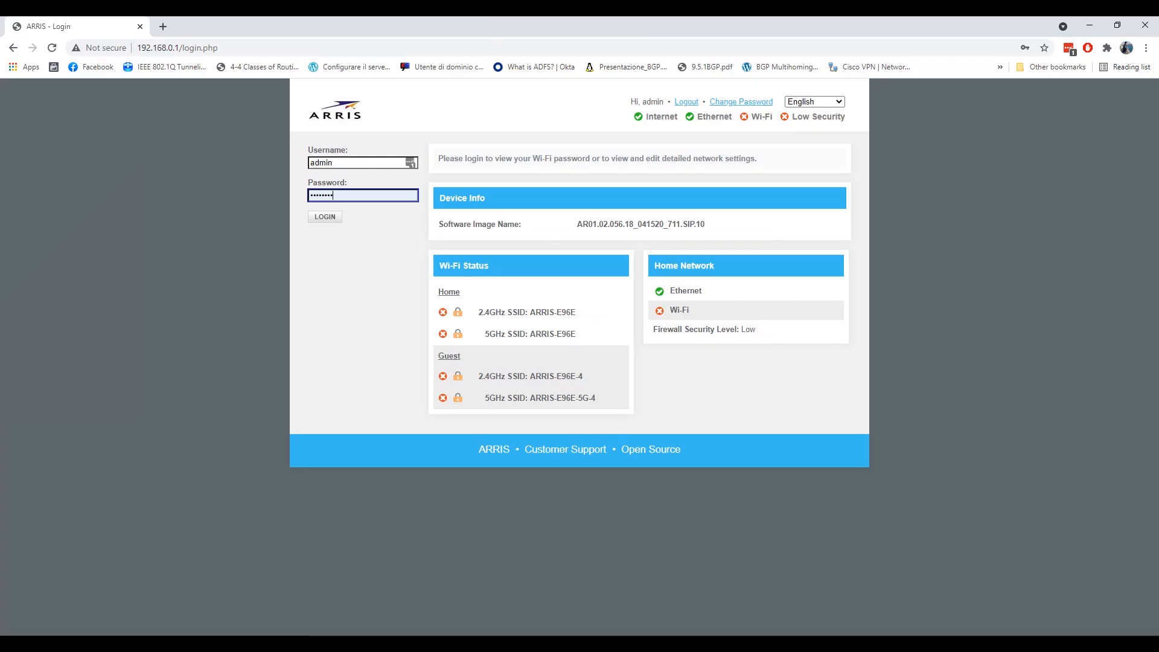
pyautogui.click(341, 274)
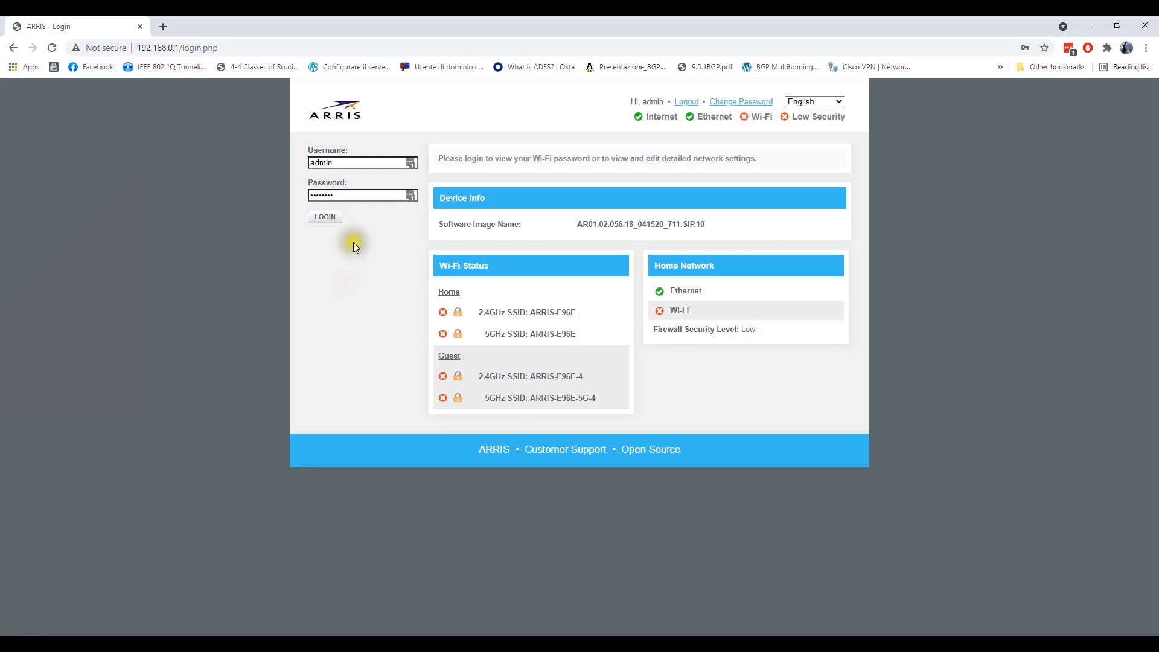
pyautogui.click(325, 216)
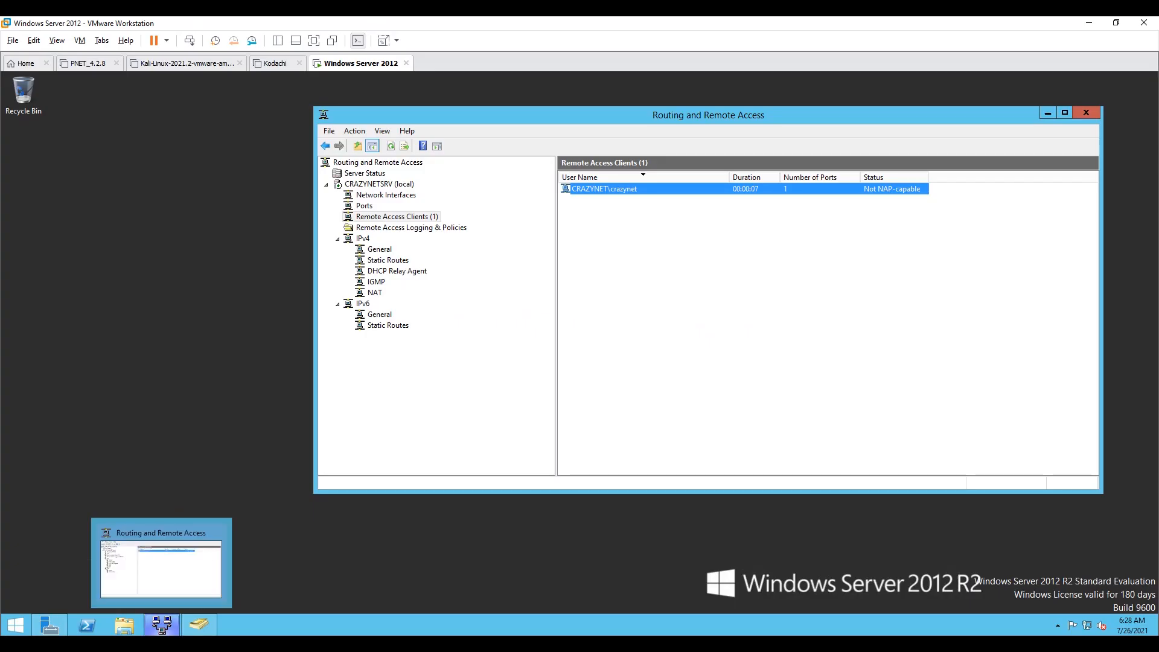
pyautogui.moveTo(190, 644)
pyautogui.click(263, 606)
pyautogui.click(411, 197)
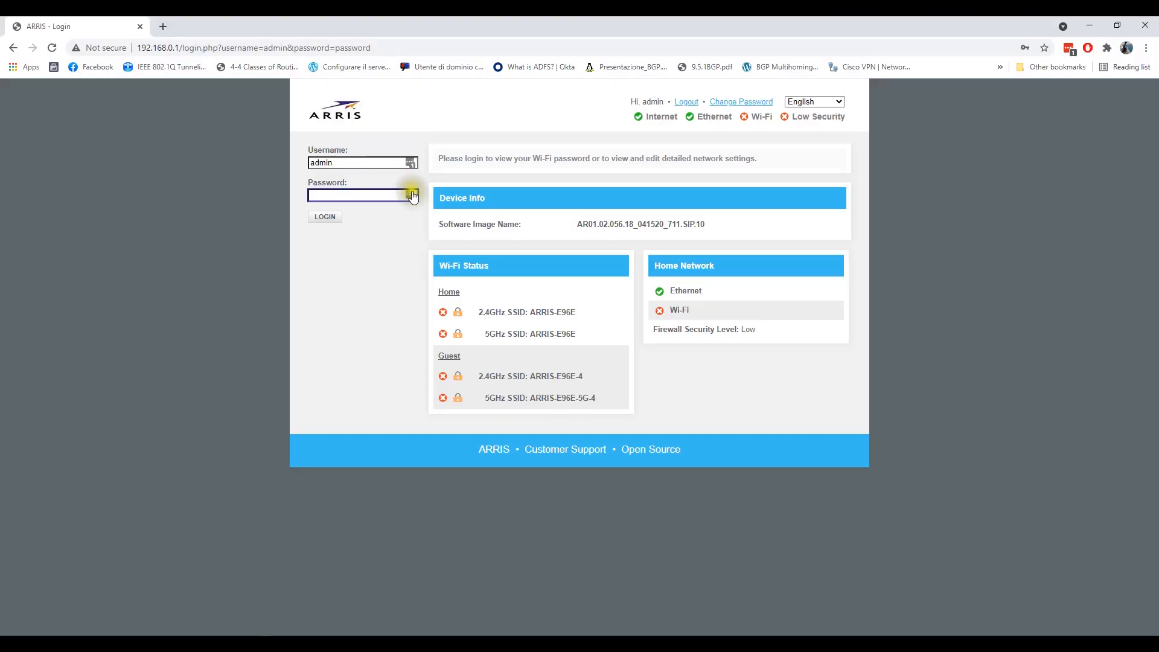
pyautogui.click(386, 222)
pyautogui.click(332, 217)
pyautogui.click(686, 102)
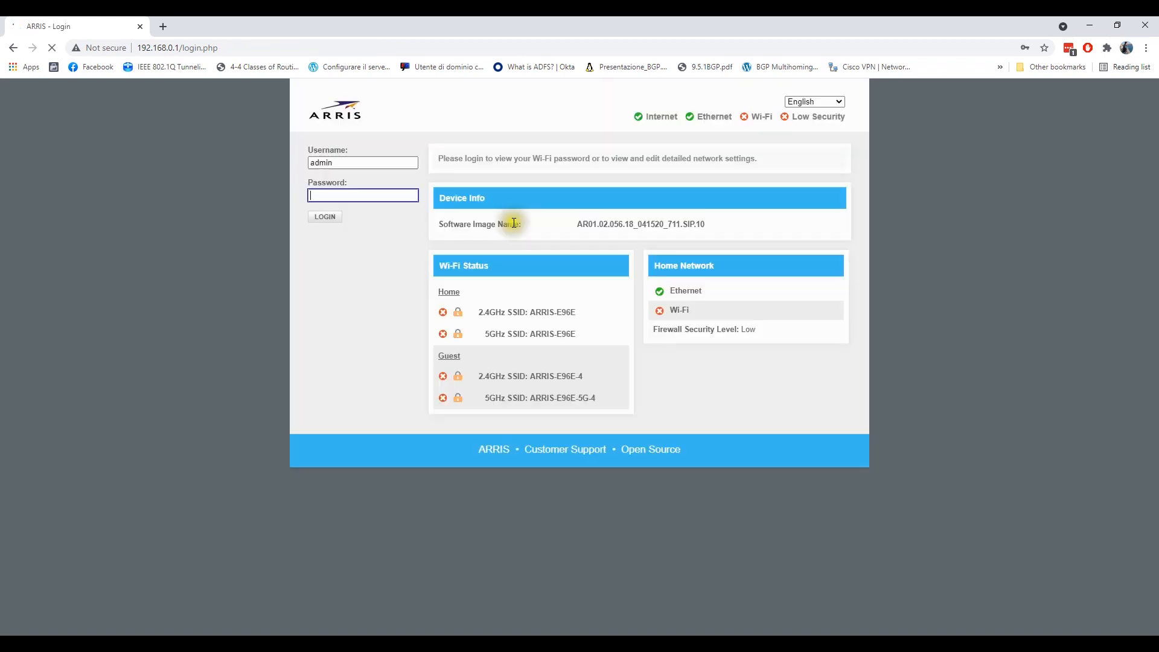
pyautogui.click(365, 198)
pyautogui.click(371, 225)
pyautogui.click(330, 219)
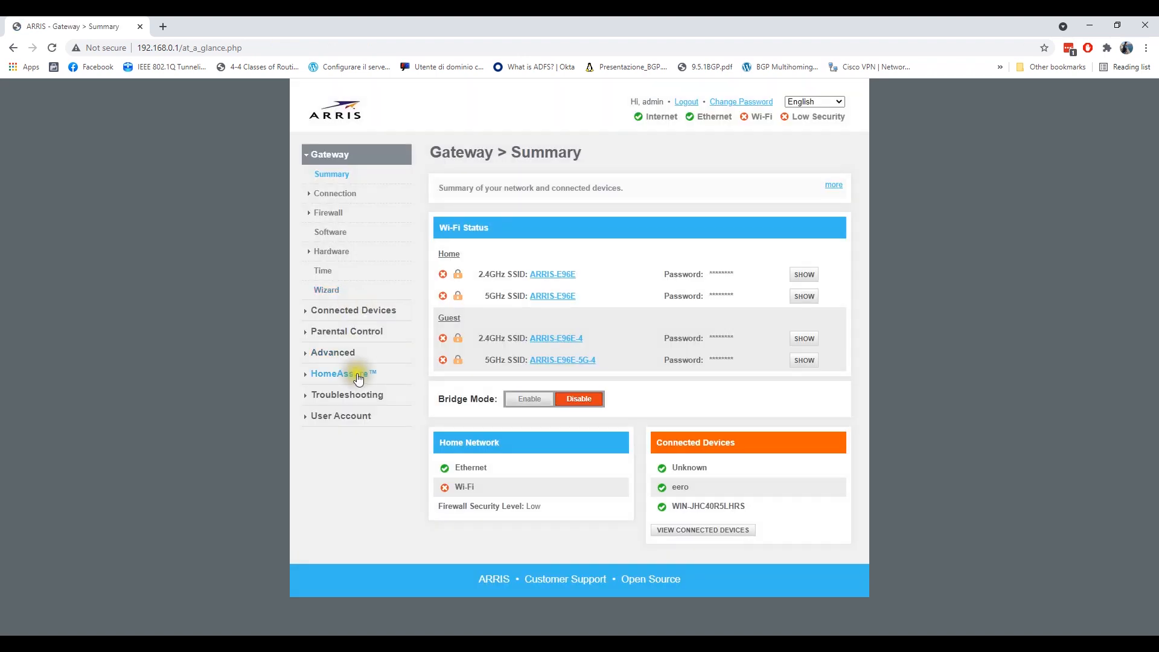
# Step: Open the router's Advanced port forwarding settings to review the forwarding rules, then minimize the browser
pyautogui.click(693, 207)
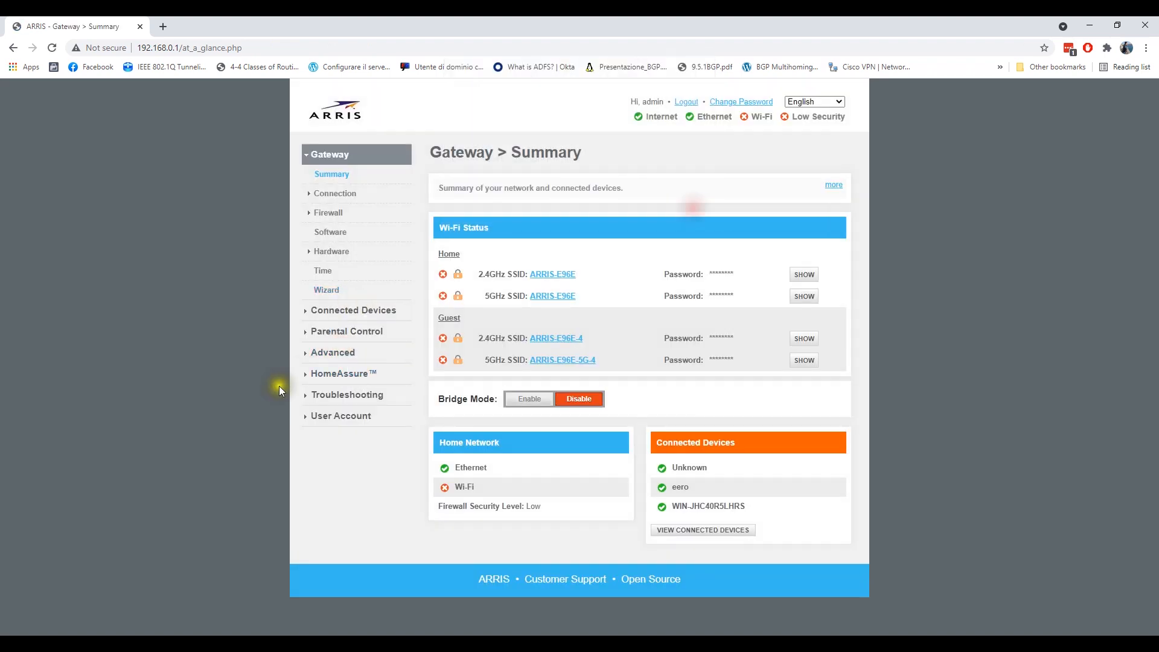
pyautogui.click(314, 359)
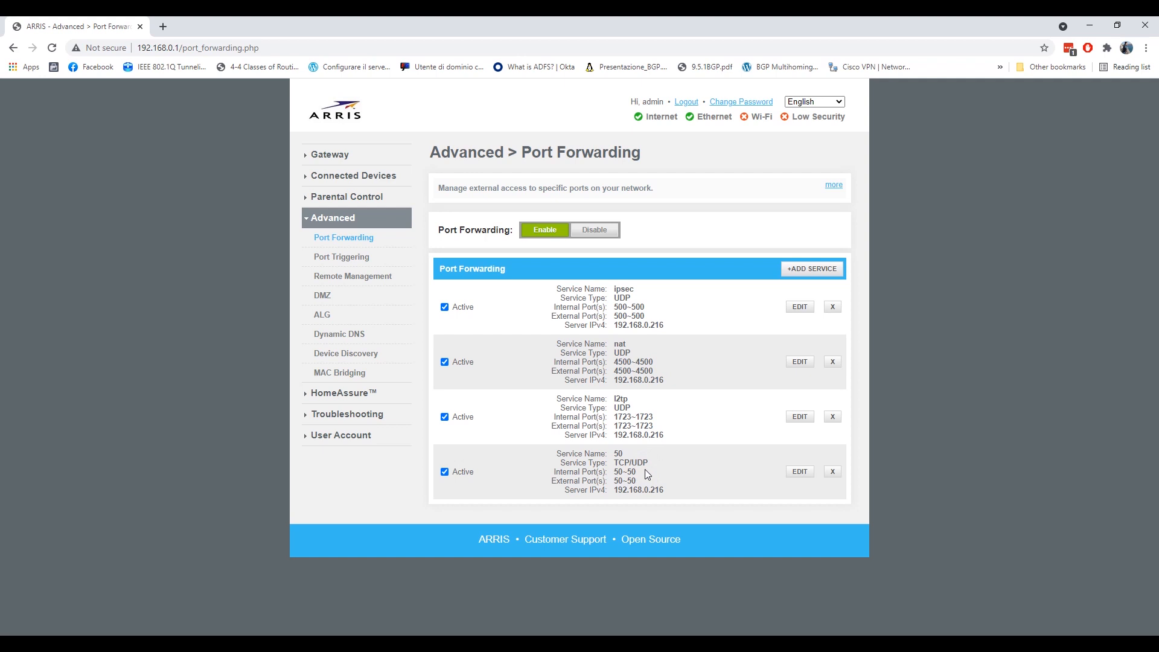
pyautogui.click(1089, 26)
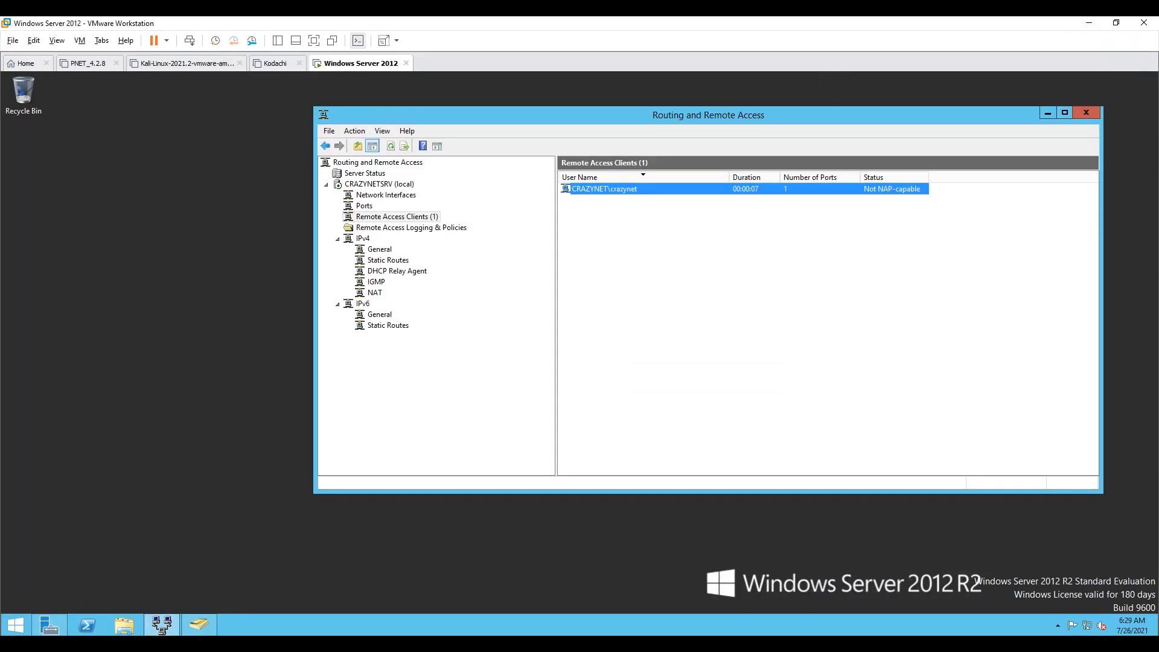